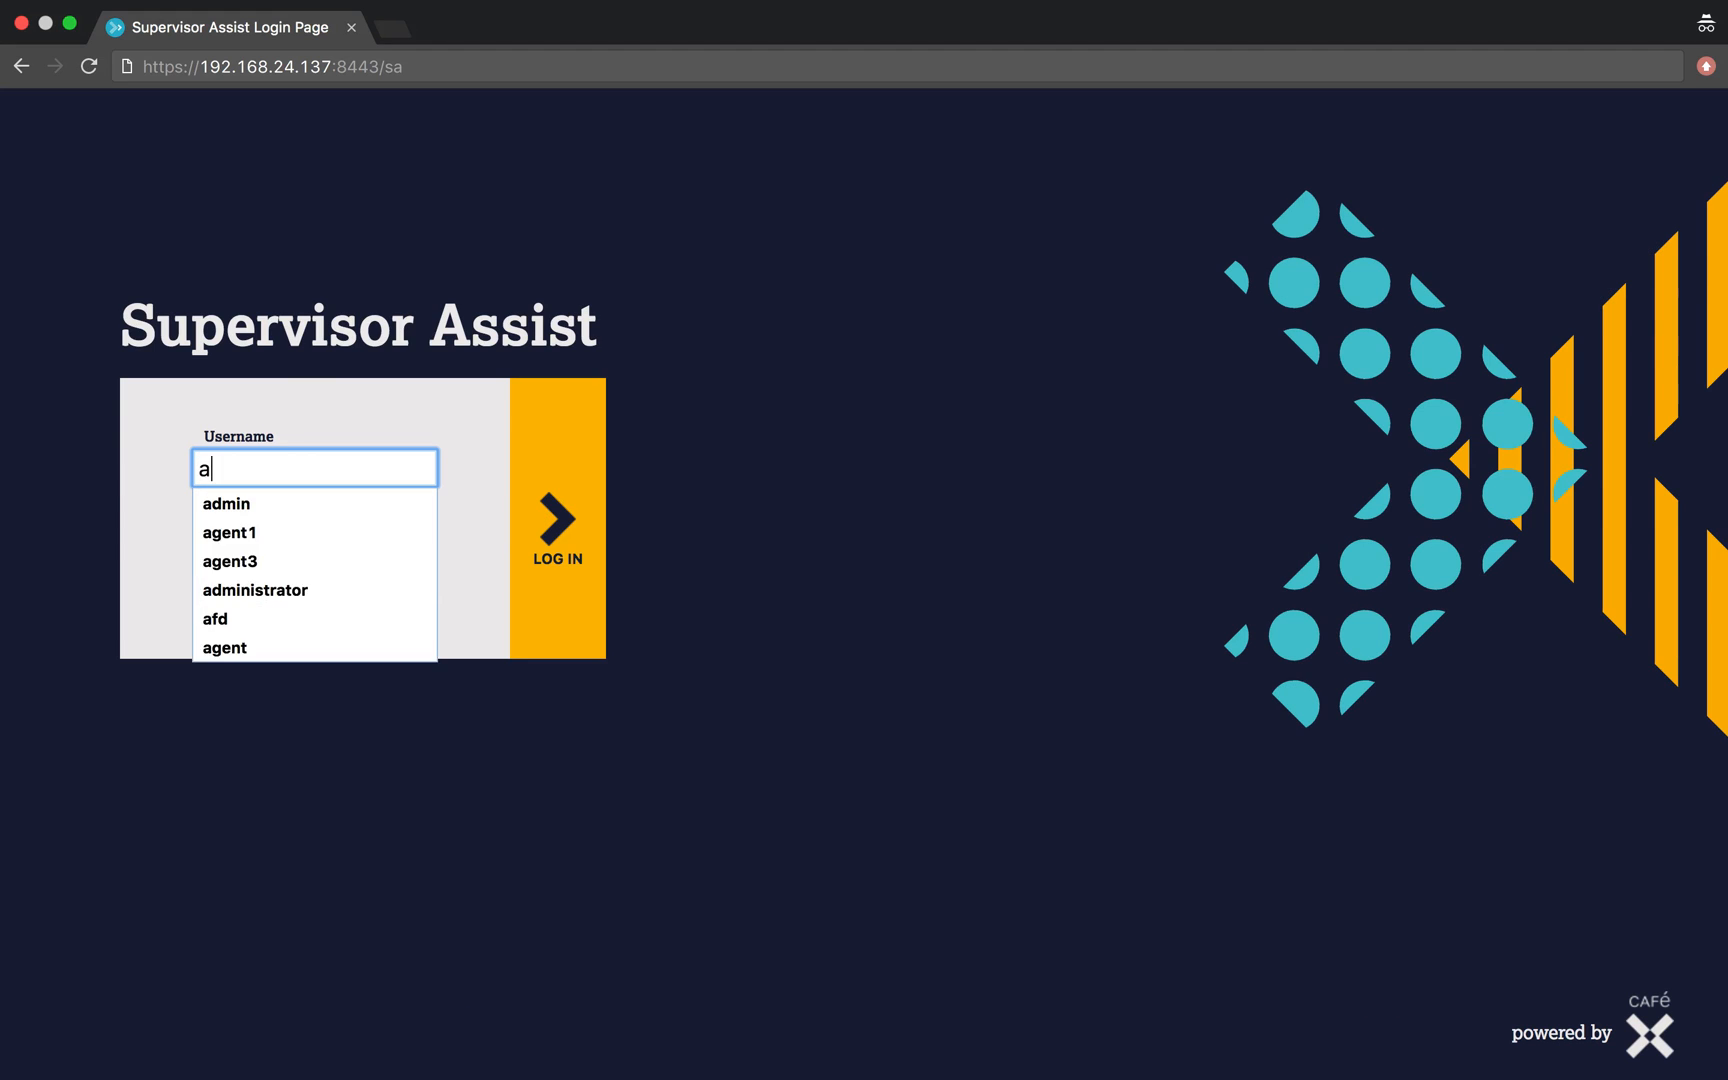
- Log in as admin with the account password and open the application configuration page
{"action": "key", "text": "Tab"}
{"action": "type", "text": "•••"}
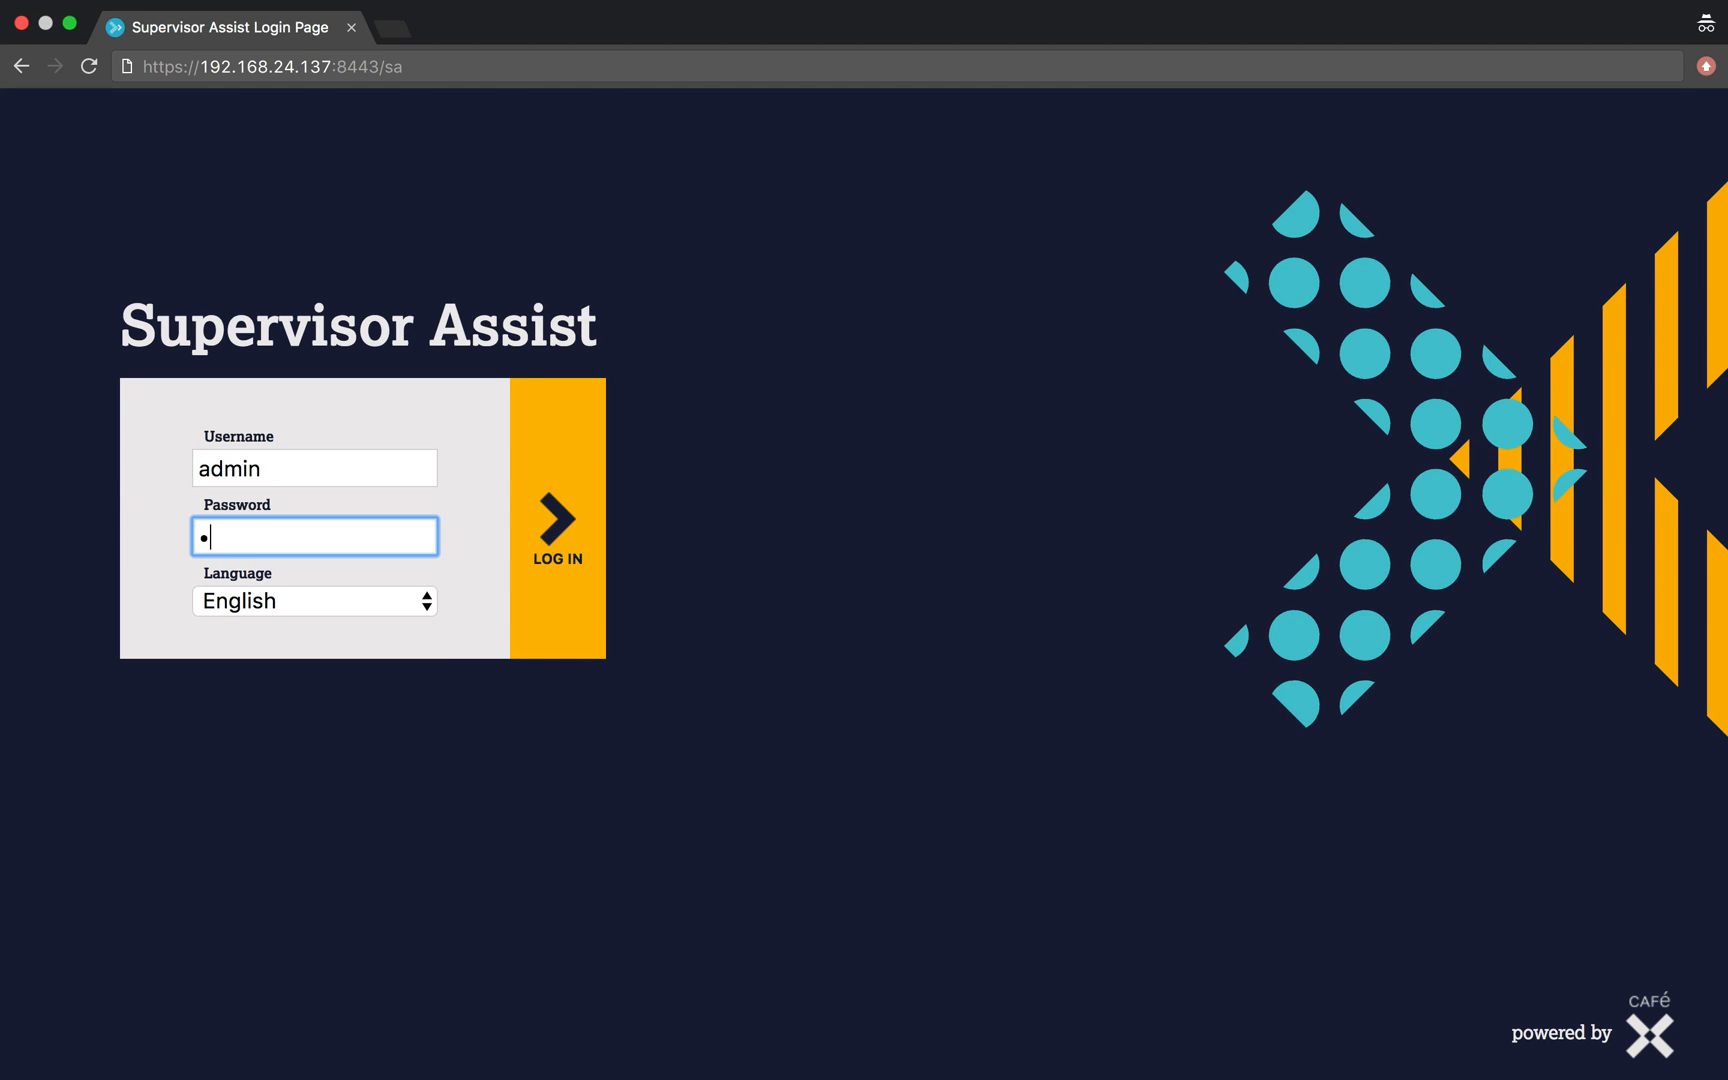
{"action": "left_click", "coordinate": [563, 530]}
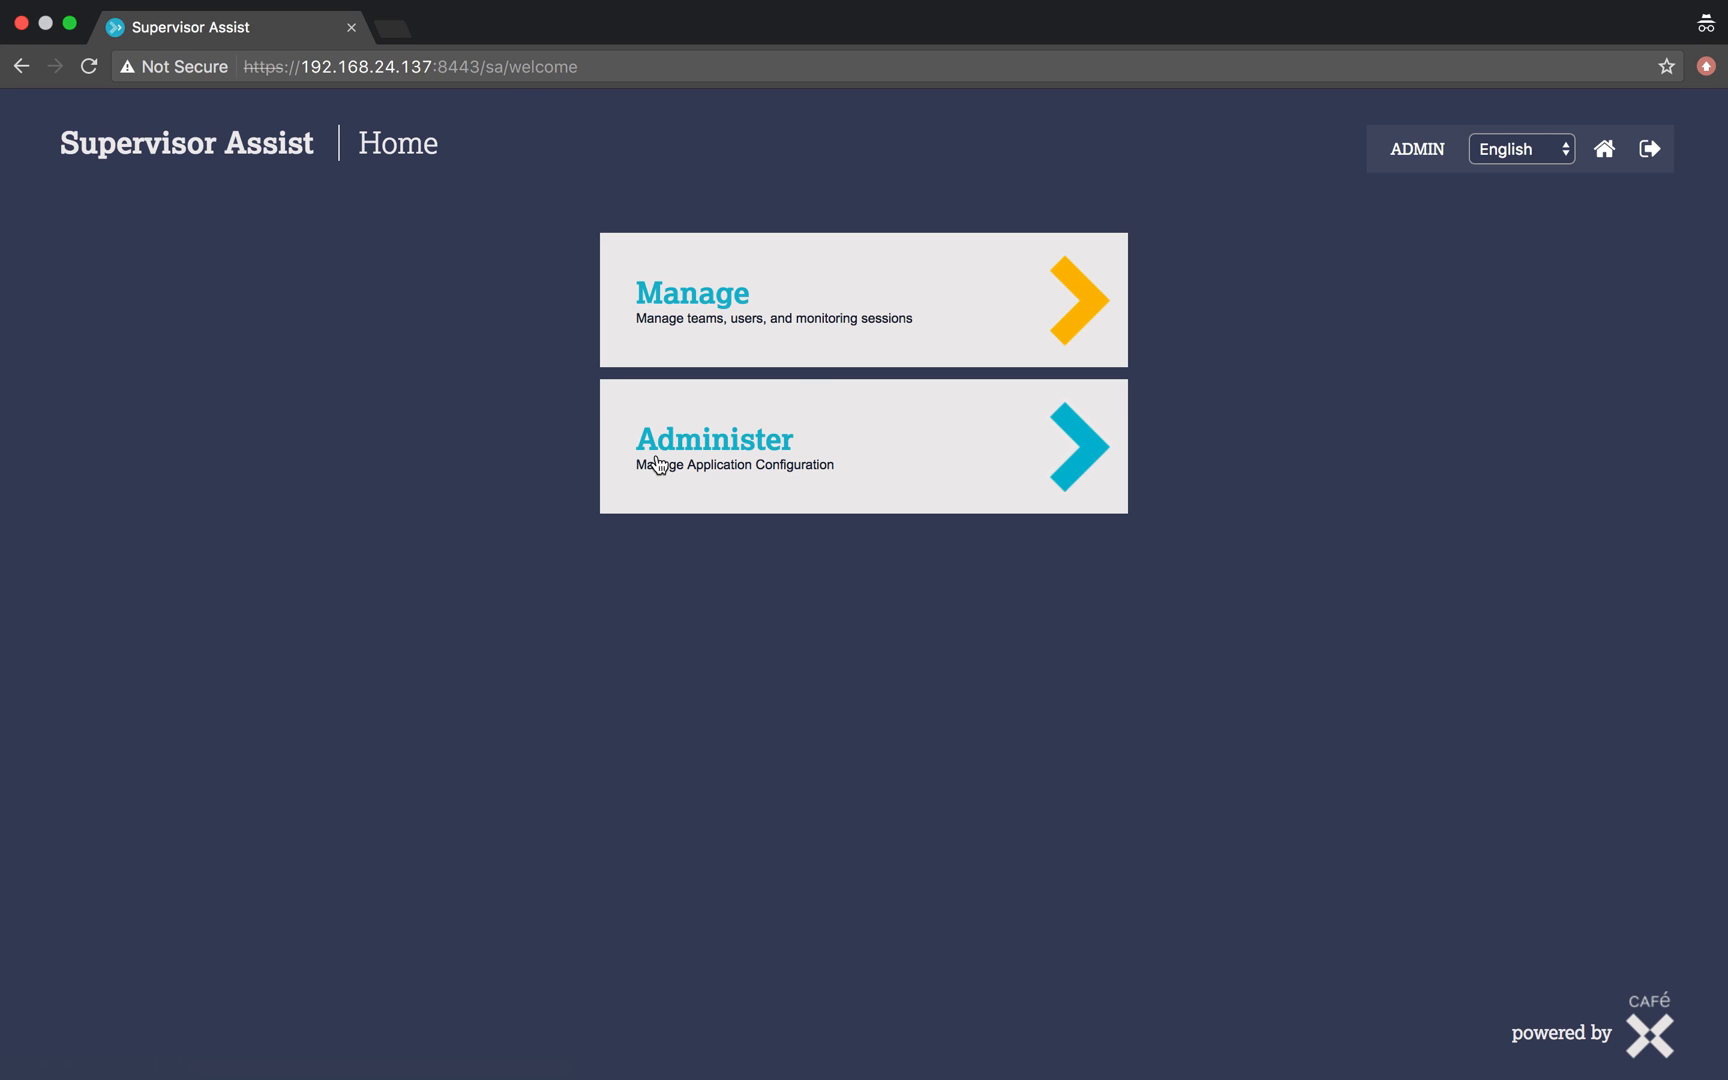
{"action": "left_click", "coordinate": [820, 444]}
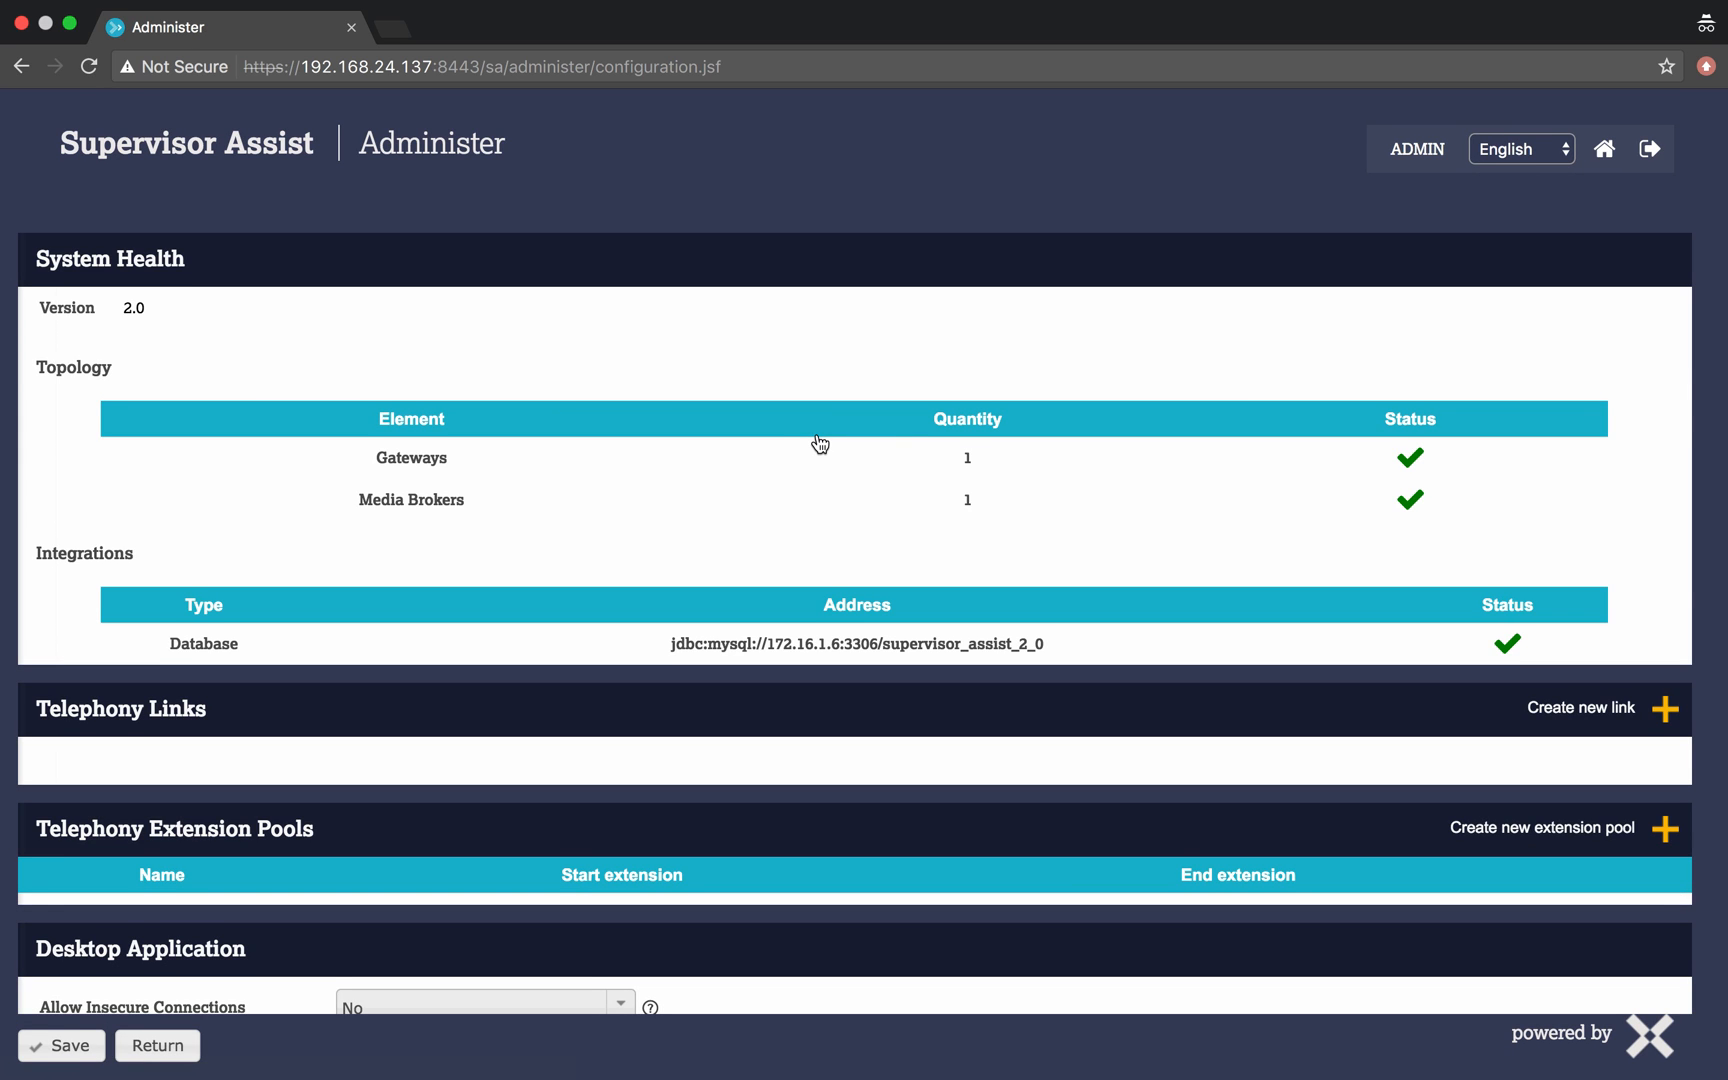
- Create a Telephony link with provider Avaya (Service Observe), named avaya_so
{"action": "scroll", "coordinate": [820, 444], "scroll_direction": "down", "scroll_amount": 5}
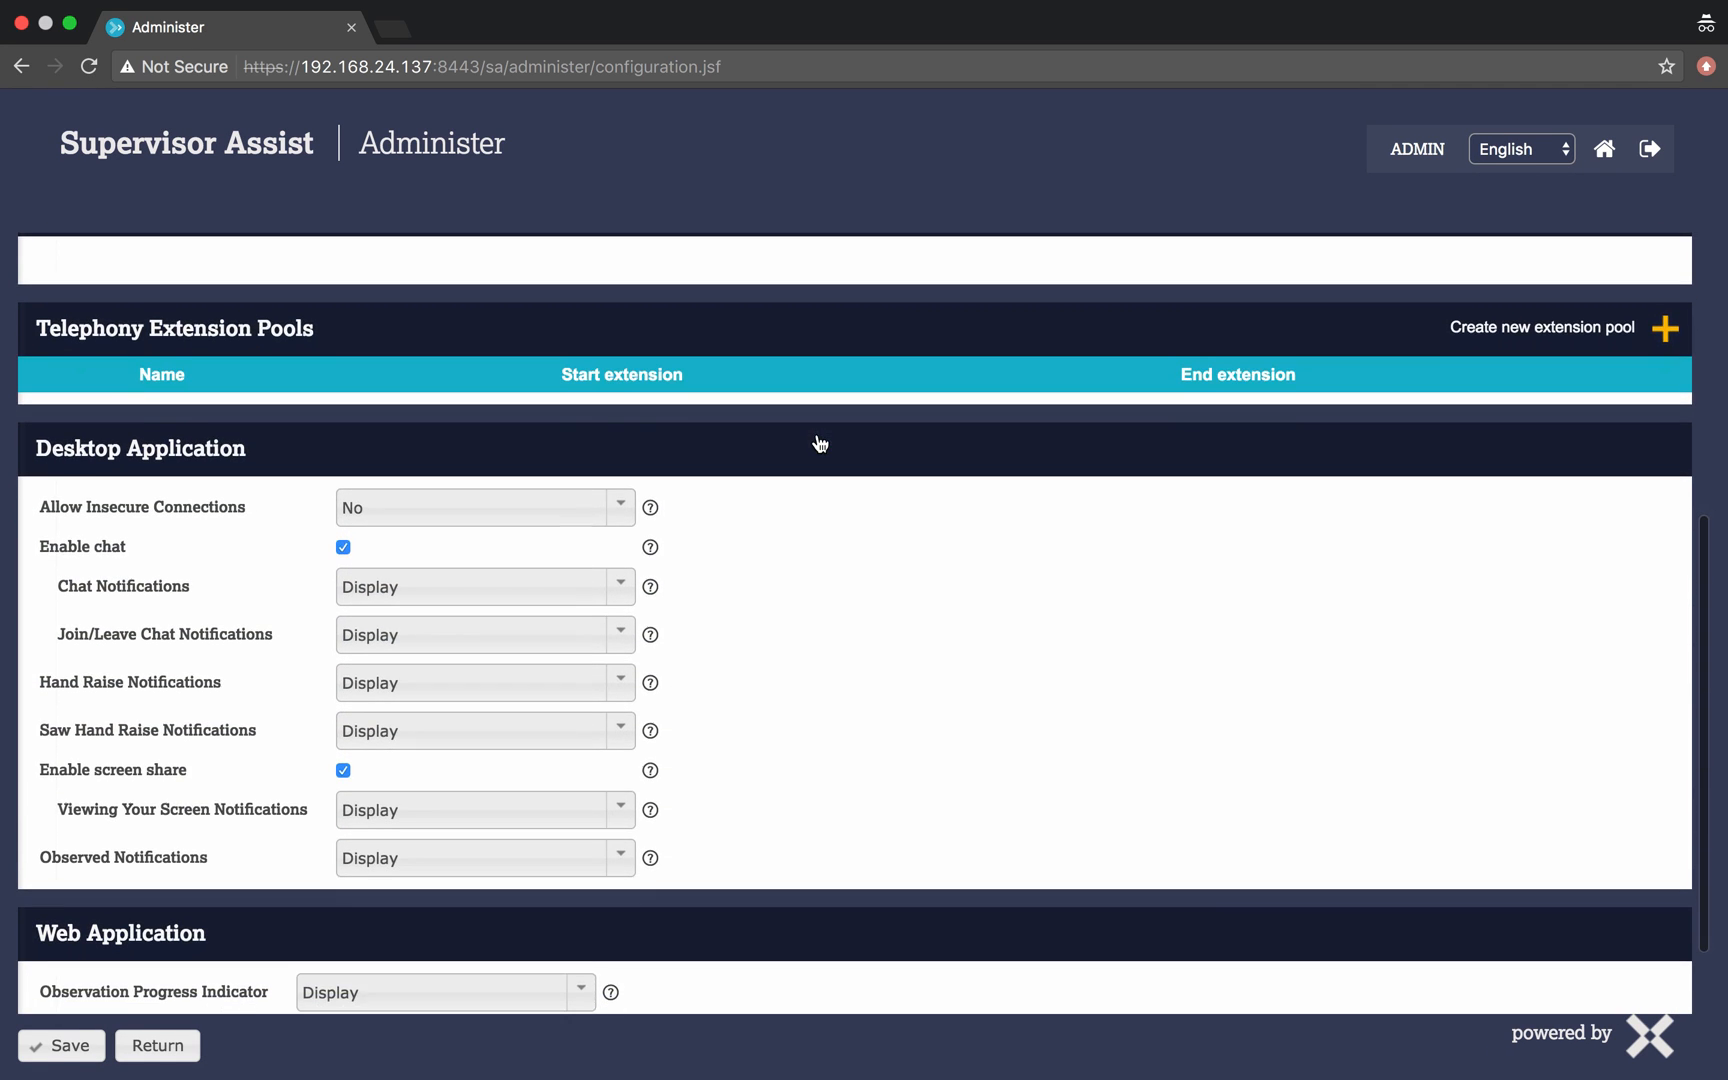
{"action": "scroll", "coordinate": [820, 444], "scroll_direction": "down", "scroll_amount": 2}
{"action": "scroll", "coordinate": [820, 444], "scroll_direction": "up", "scroll_amount": 3}
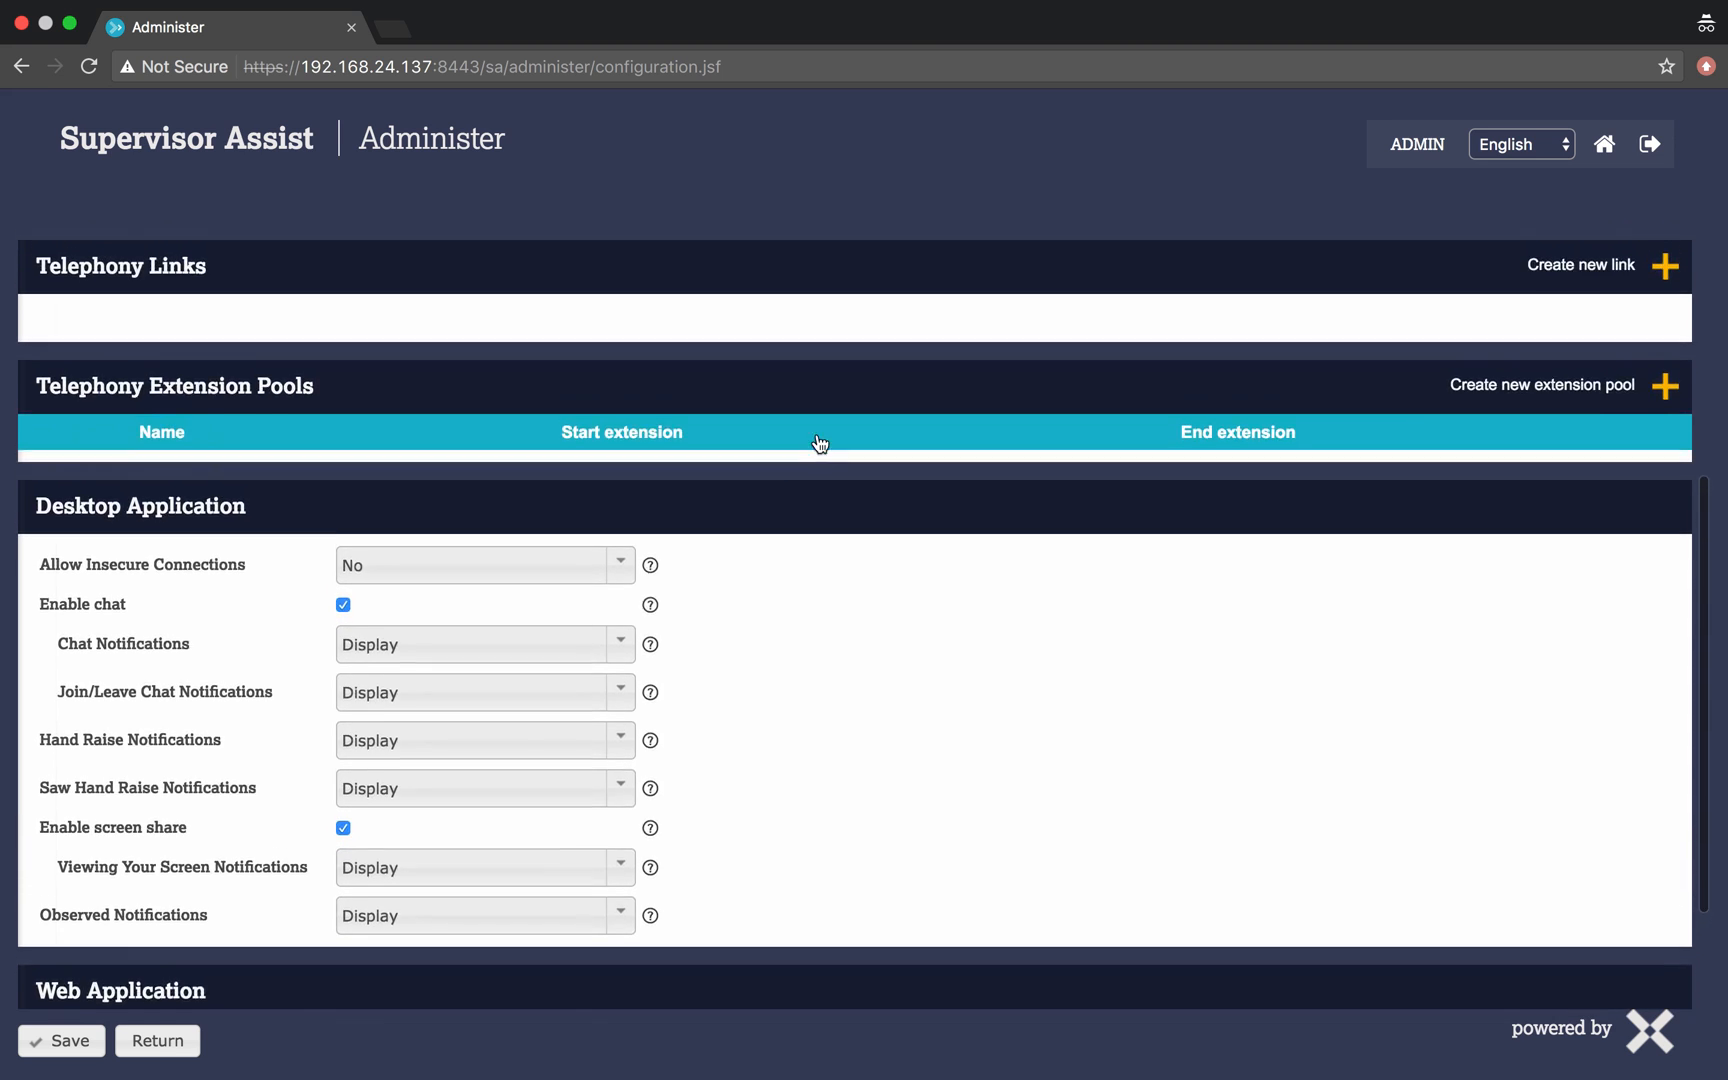
{"action": "scroll", "coordinate": [820, 444], "scroll_direction": "up", "scroll_amount": 5}
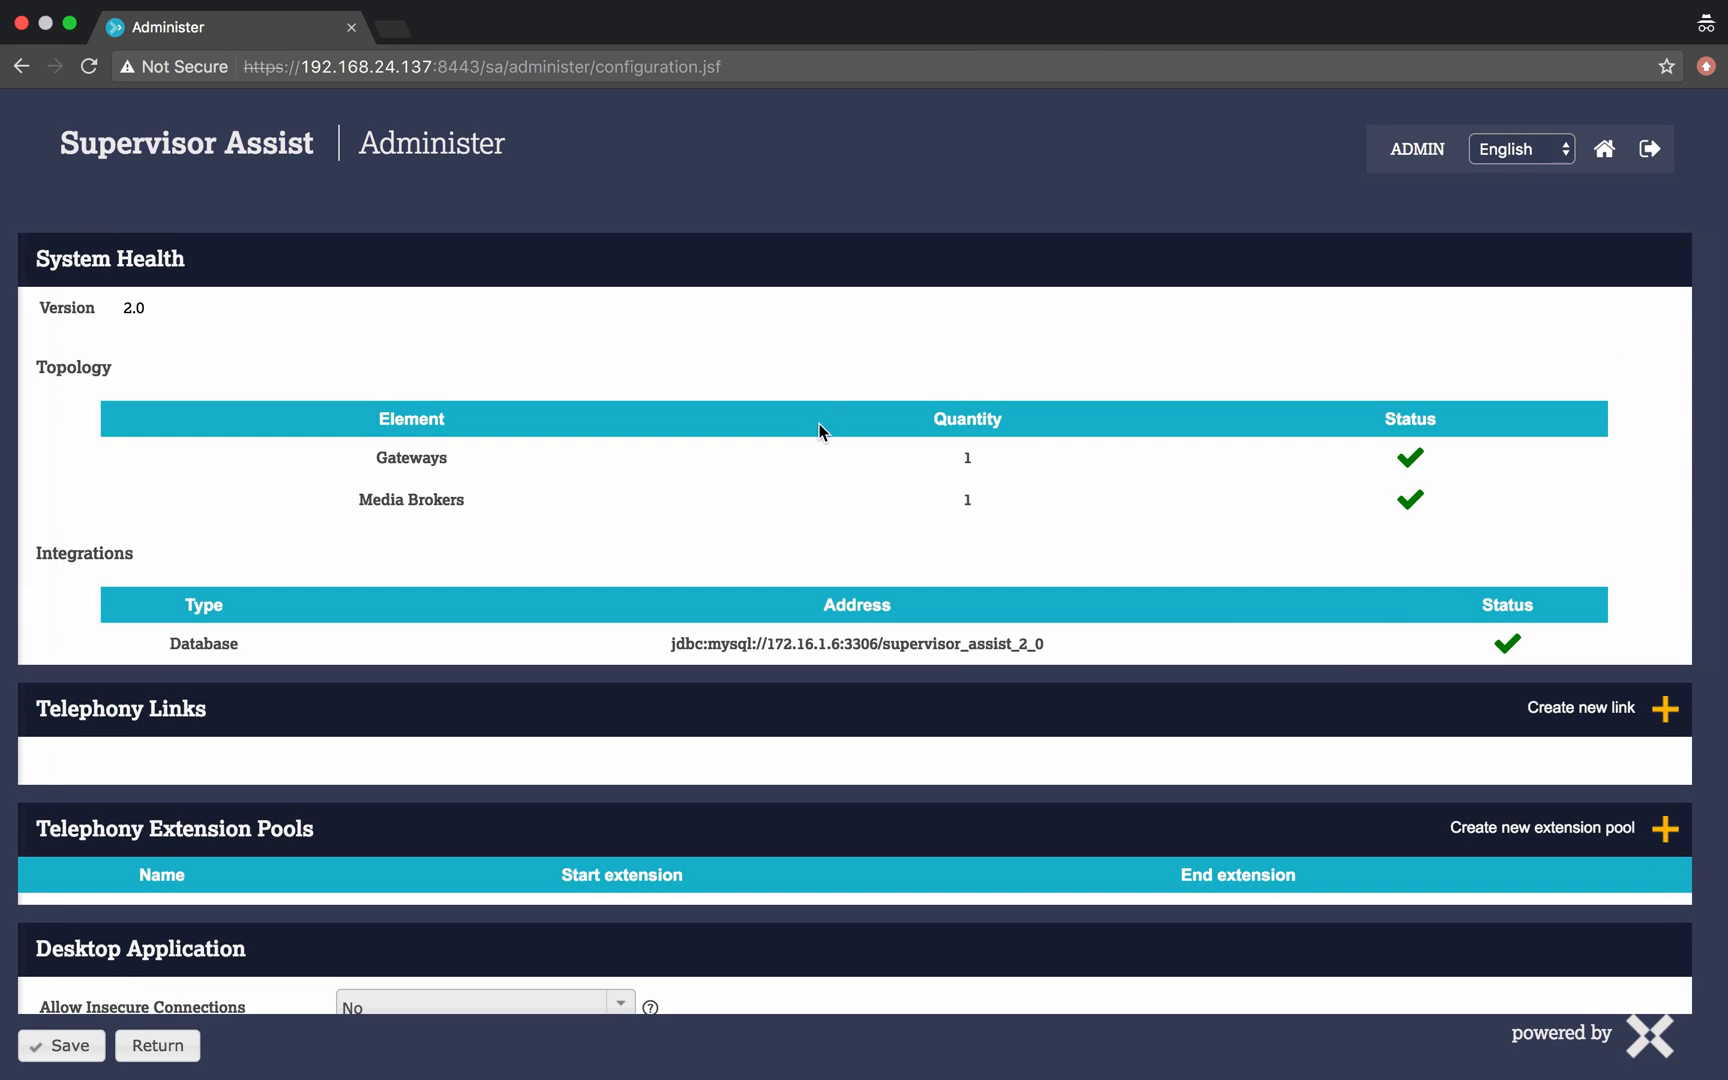
{"action": "left_click", "coordinate": [1588, 711]}
{"action": "left_click", "coordinate": [998, 540]}
{"action": "left_click", "coordinate": [885, 610]}
{"action": "left_click", "coordinate": [900, 586]}
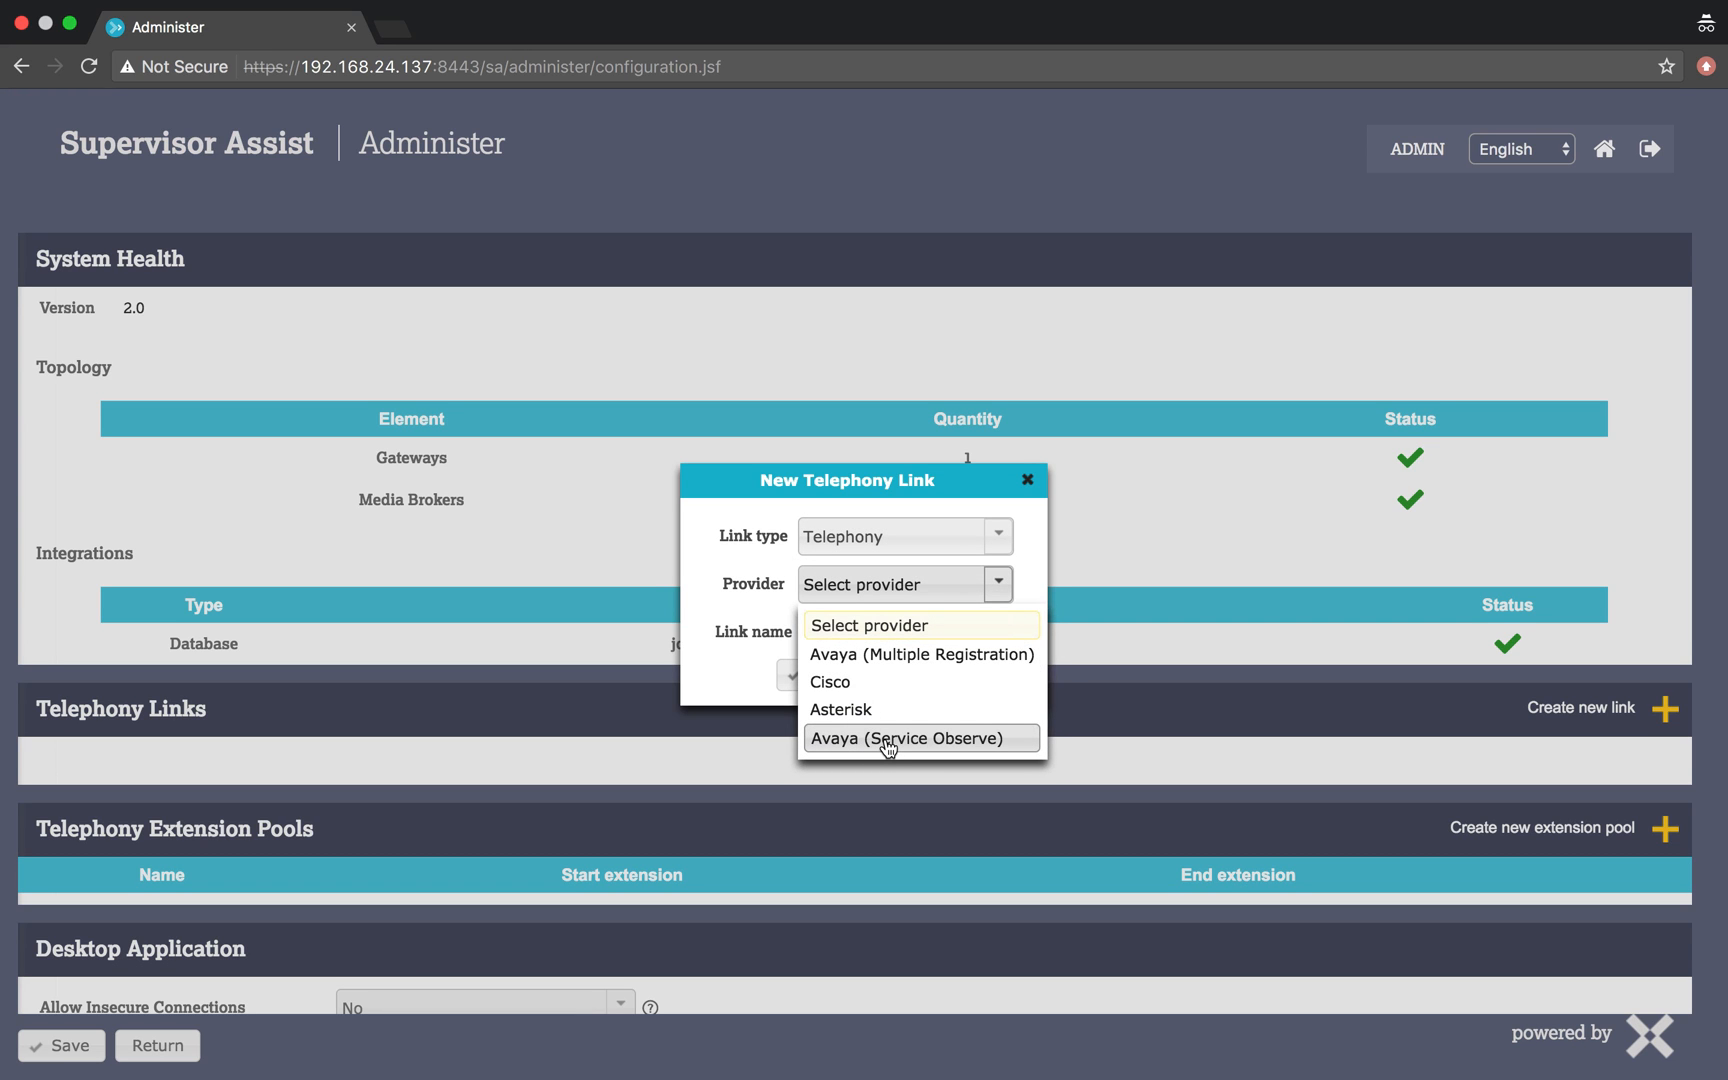
{"action": "left_click", "coordinate": [887, 740]}
{"action": "left_click", "coordinate": [895, 630]}
{"action": "type", "text": "ava"}
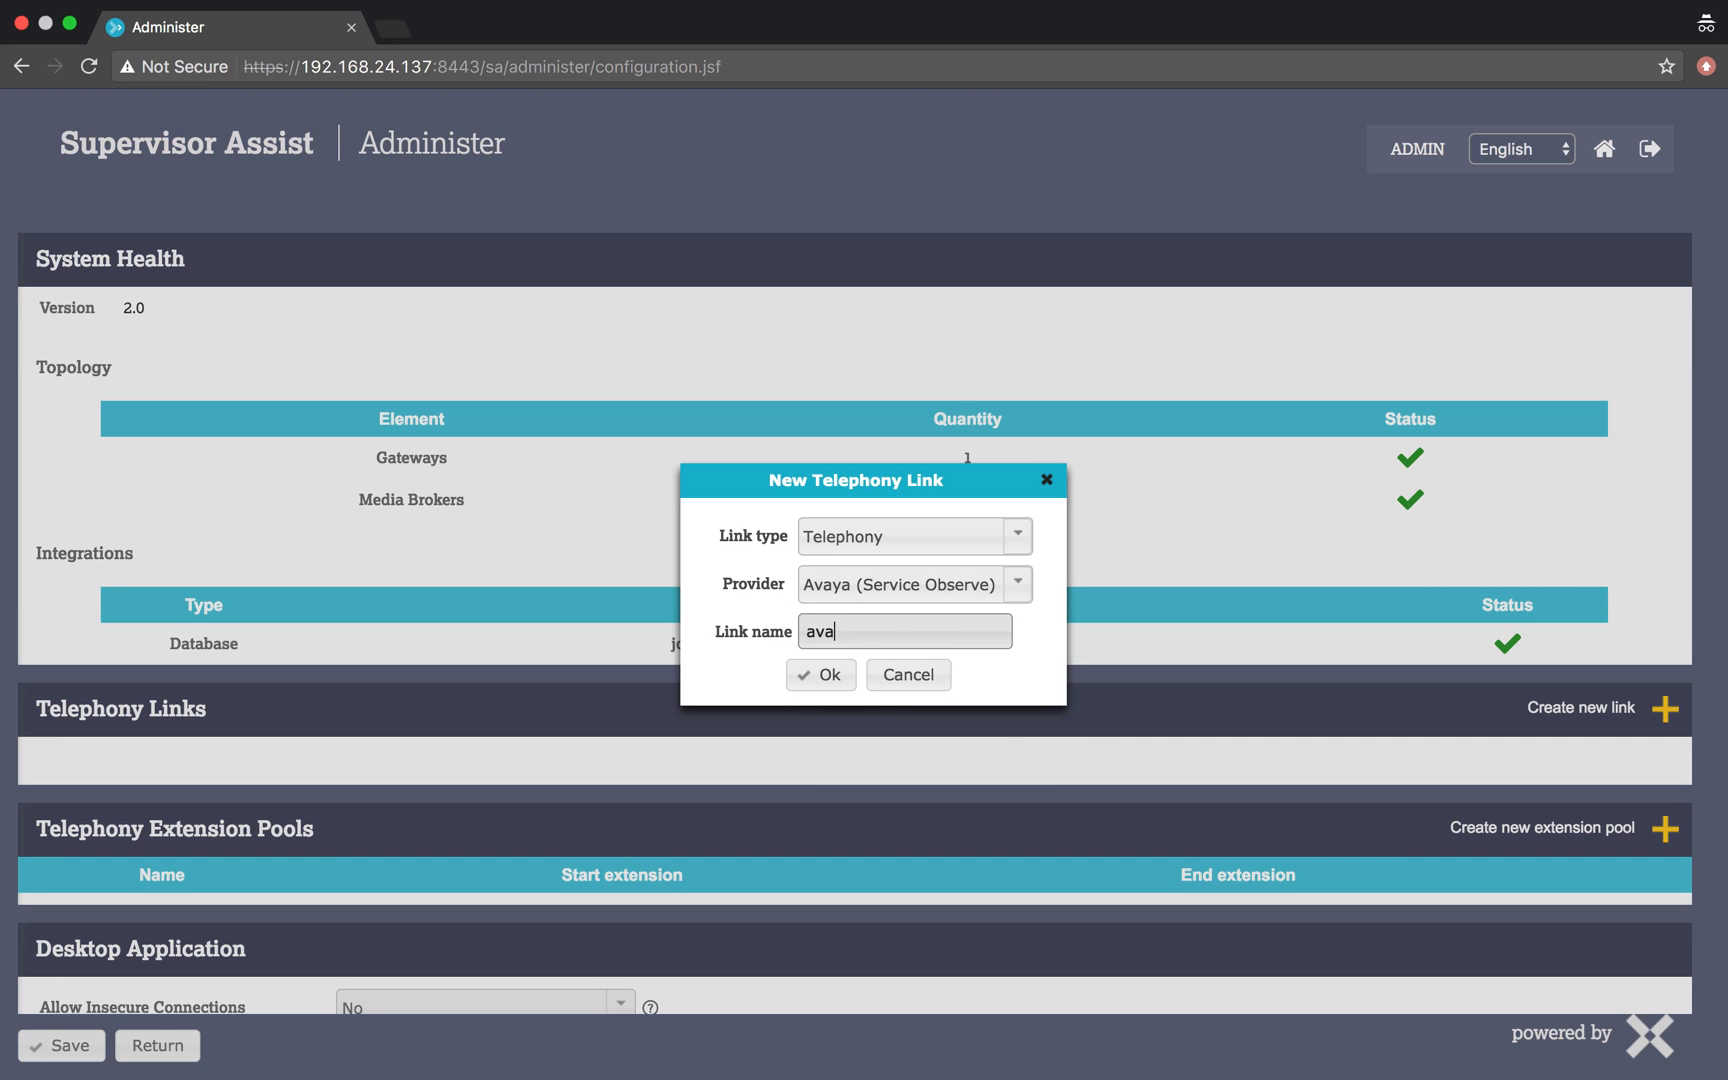
{"action": "type", "text": "ya_so"}
{"action": "left_click", "coordinate": [840, 676]}
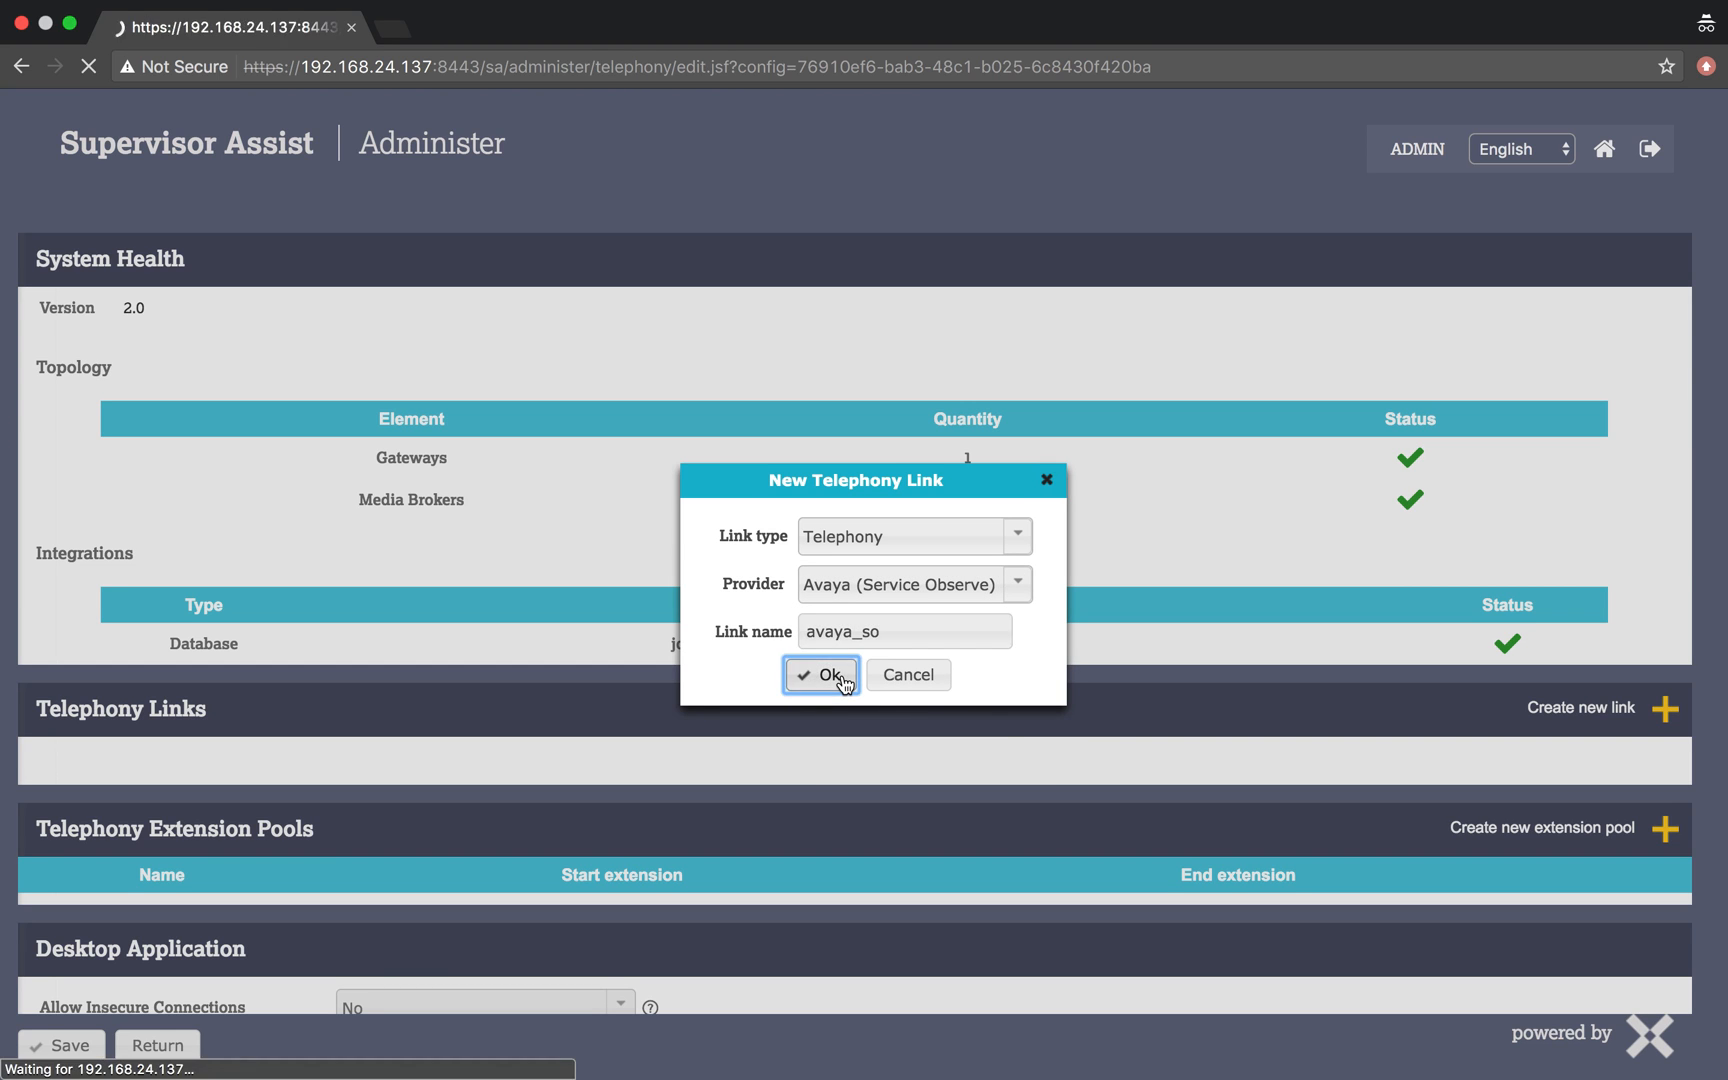
- Fill in the AES connection settings: the CTI user ID, the CTI password and server hostname 172.31.251.49
{"action": "left_click", "coordinate": [548, 422]}
{"action": "type", "text": "sachin-cti"}
{"action": "key", "text": "Tab"}
{"action": "type", "text": "******"}
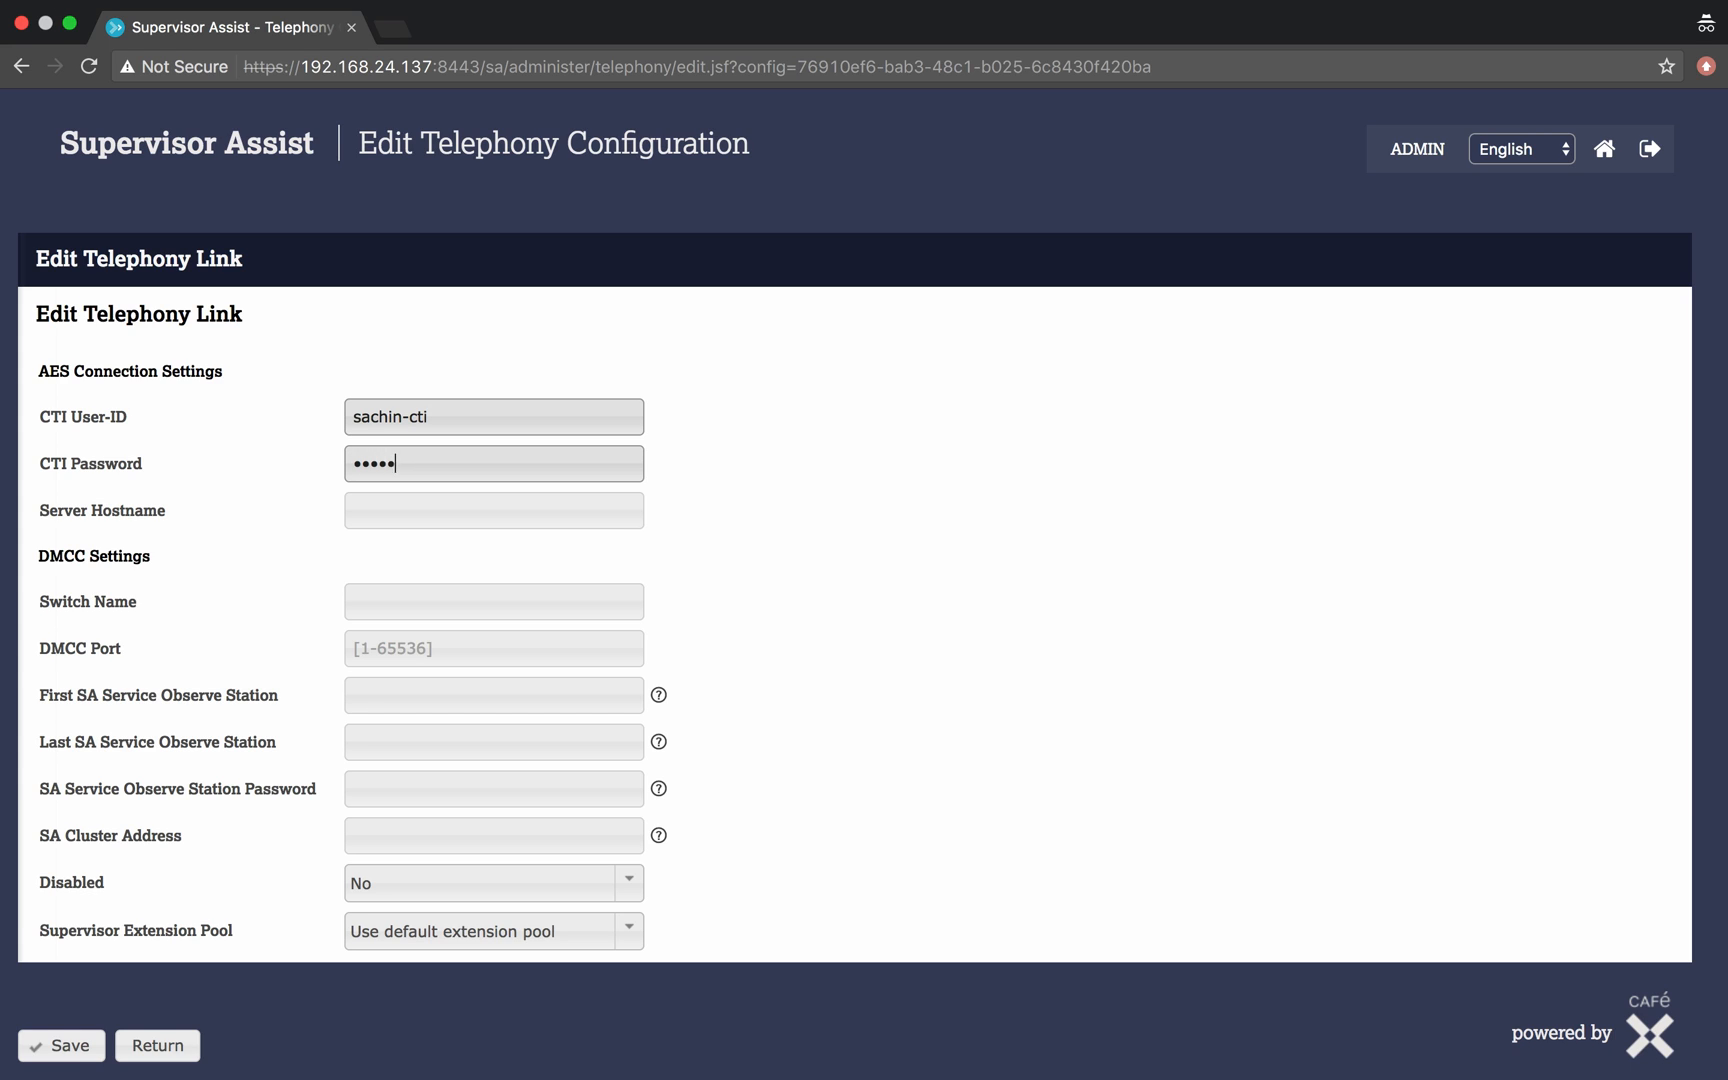
{"action": "key", "text": "Tab"}
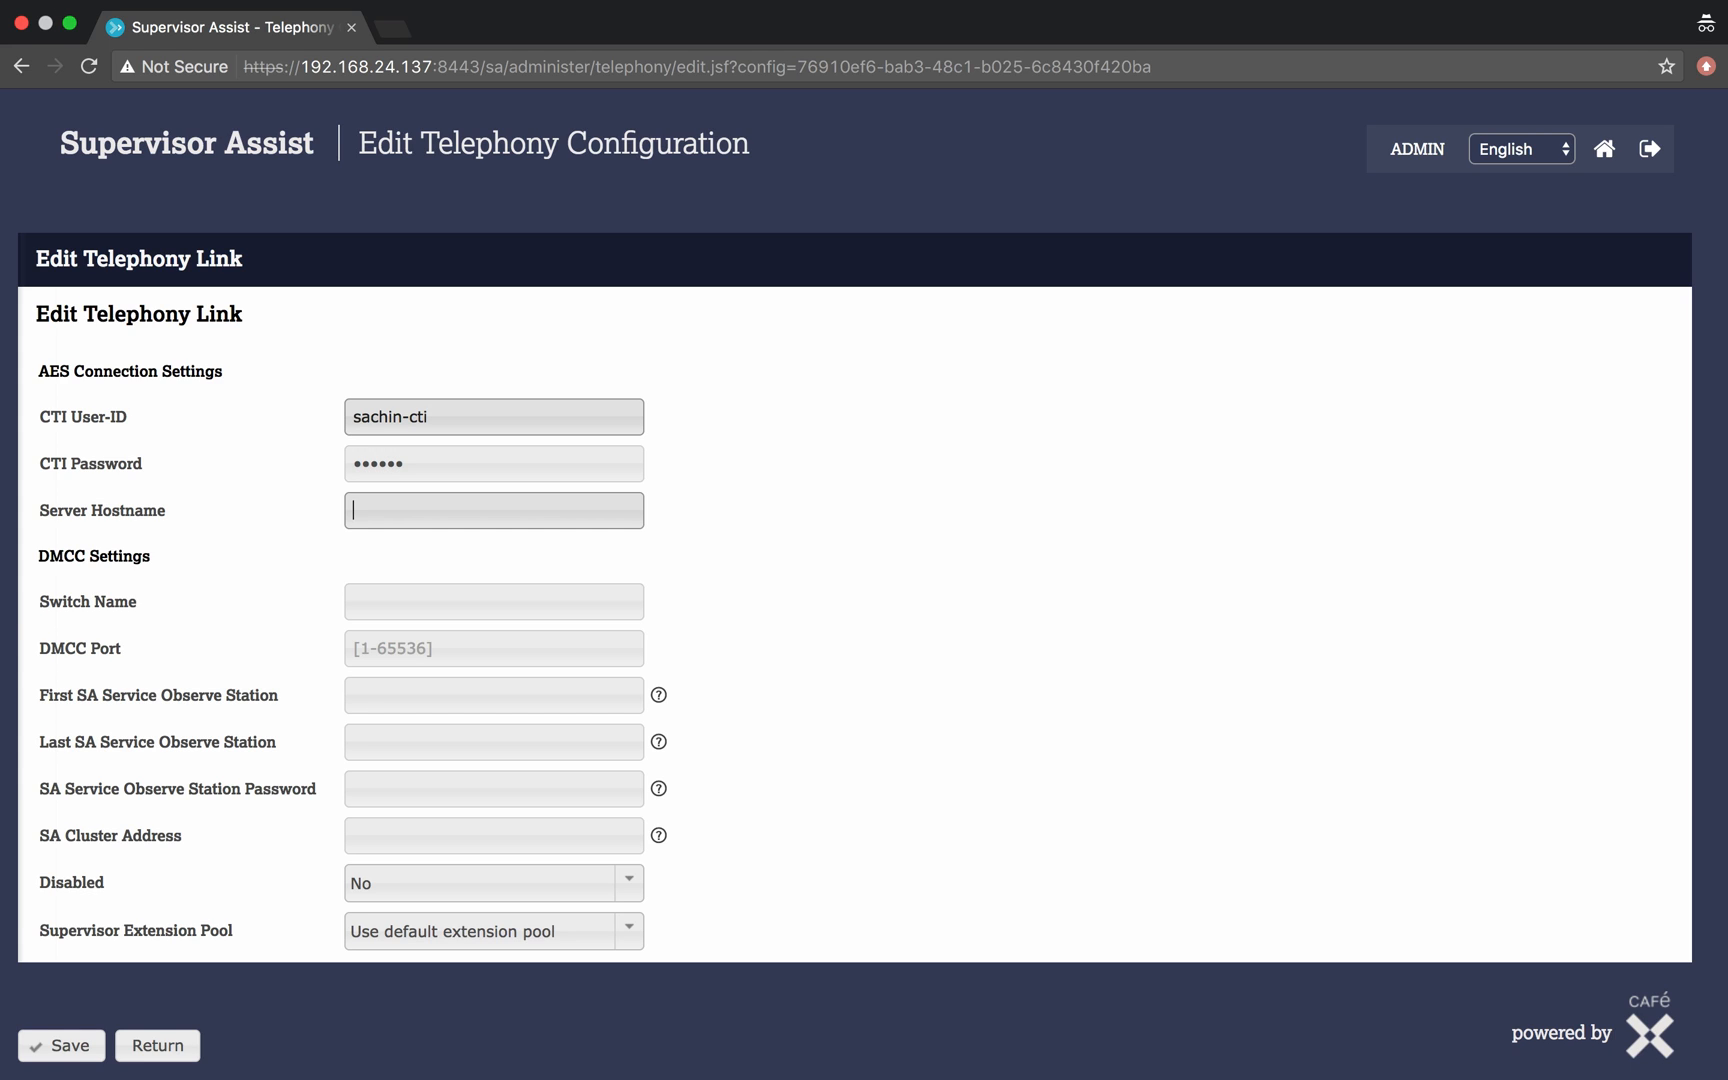
{"action": "type", "text": "172.31"}
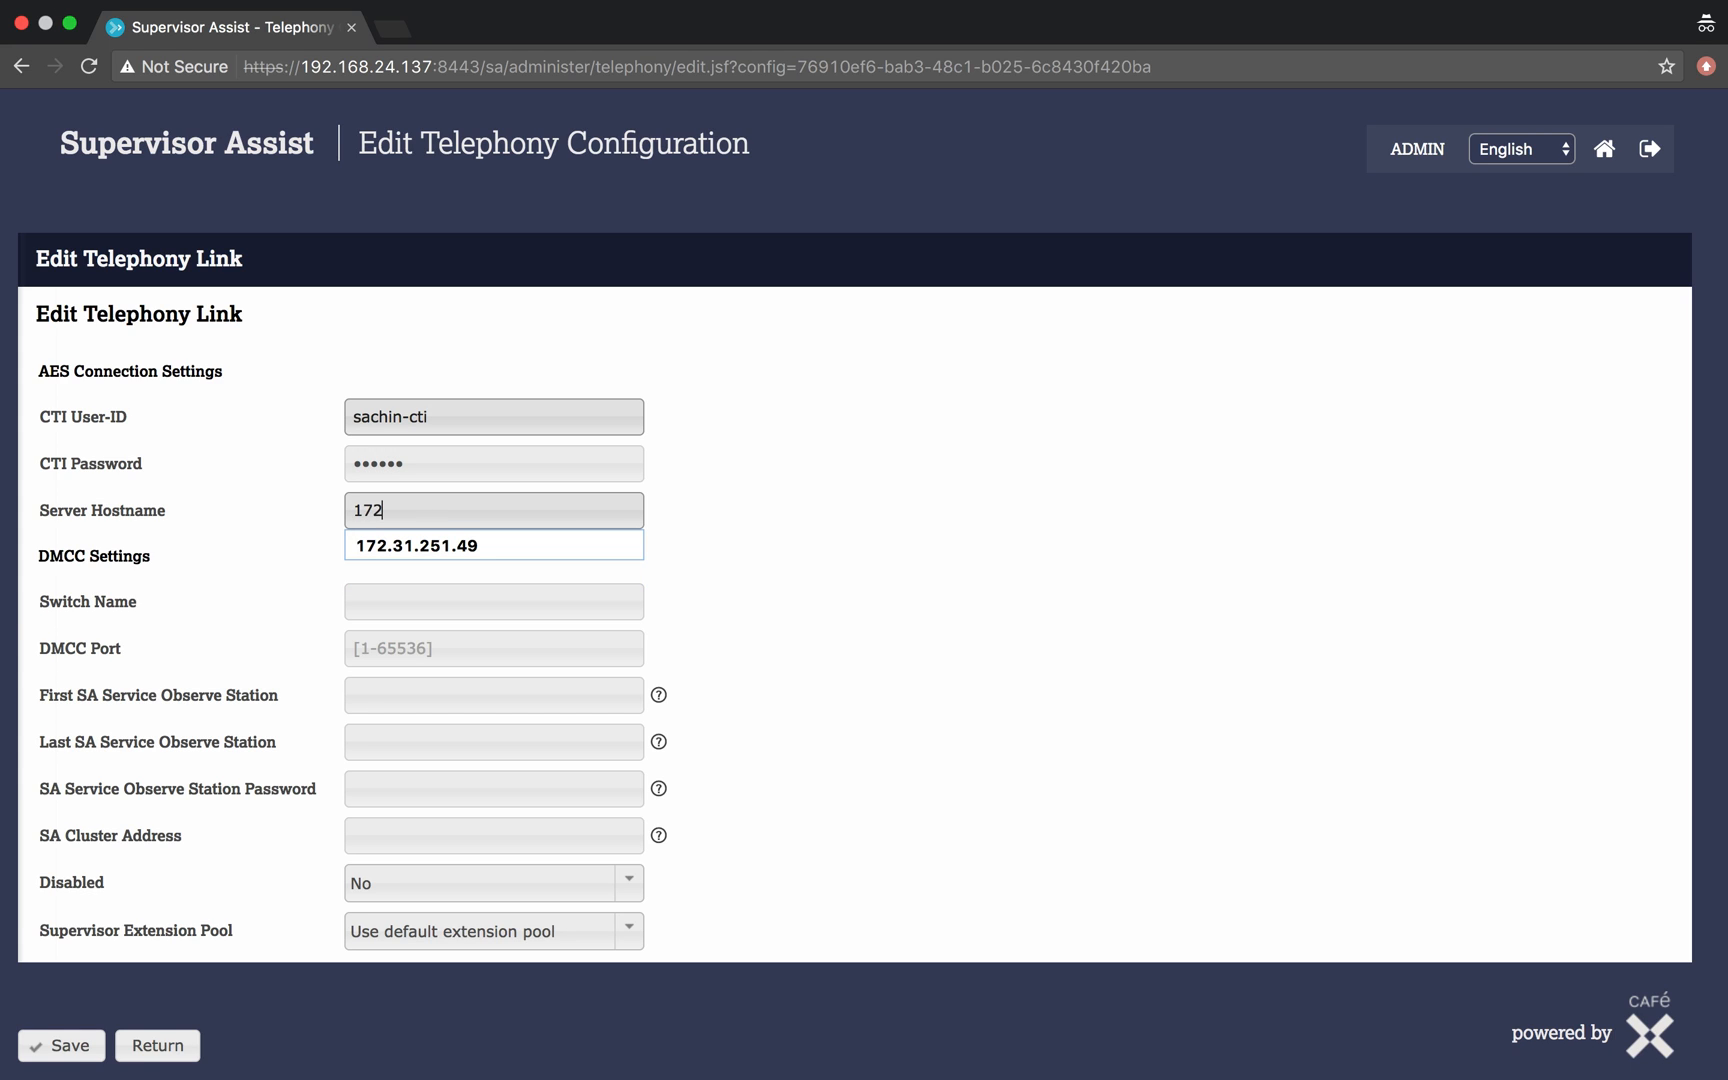
{"action": "type", "text": ".251.49"}
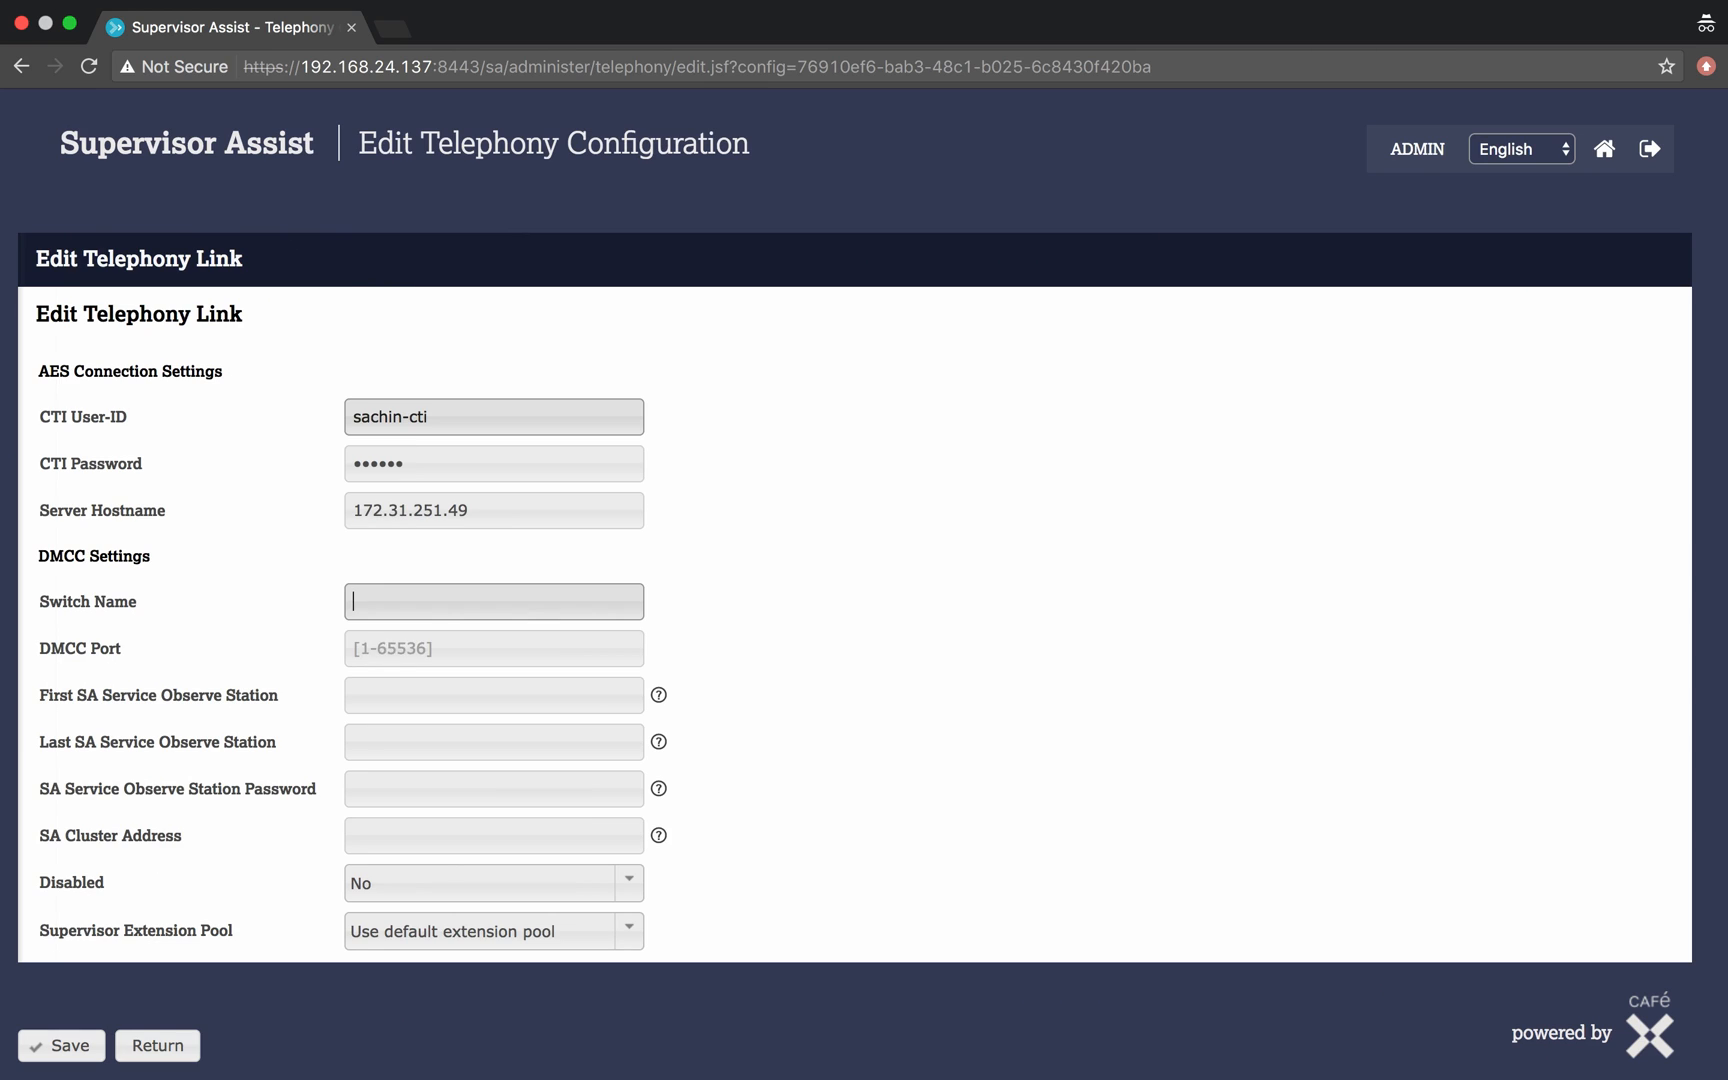
- In the DMCC settings, set the switch name to cm and the DMCC port to 4721
{"action": "type", "text": "cm"}
{"action": "key", "text": "Tab"}
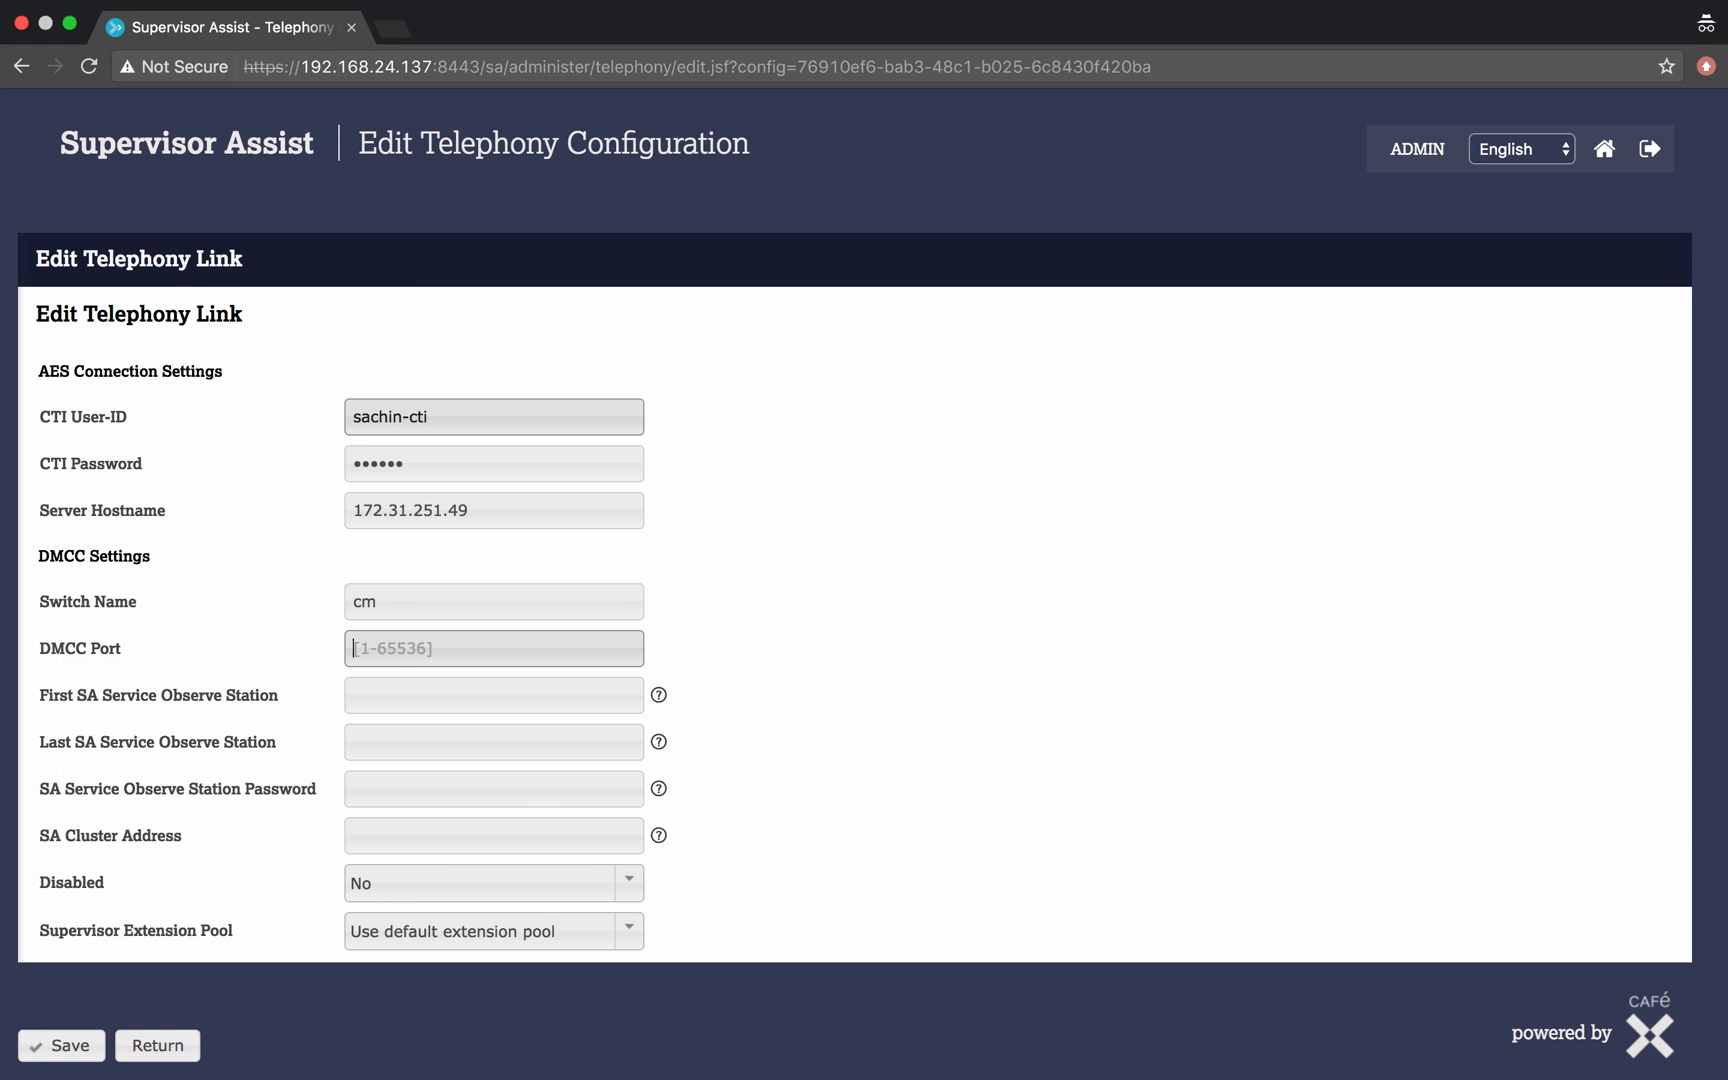
{"action": "type", "text": "4721"}
{"action": "key", "text": "Tab"}
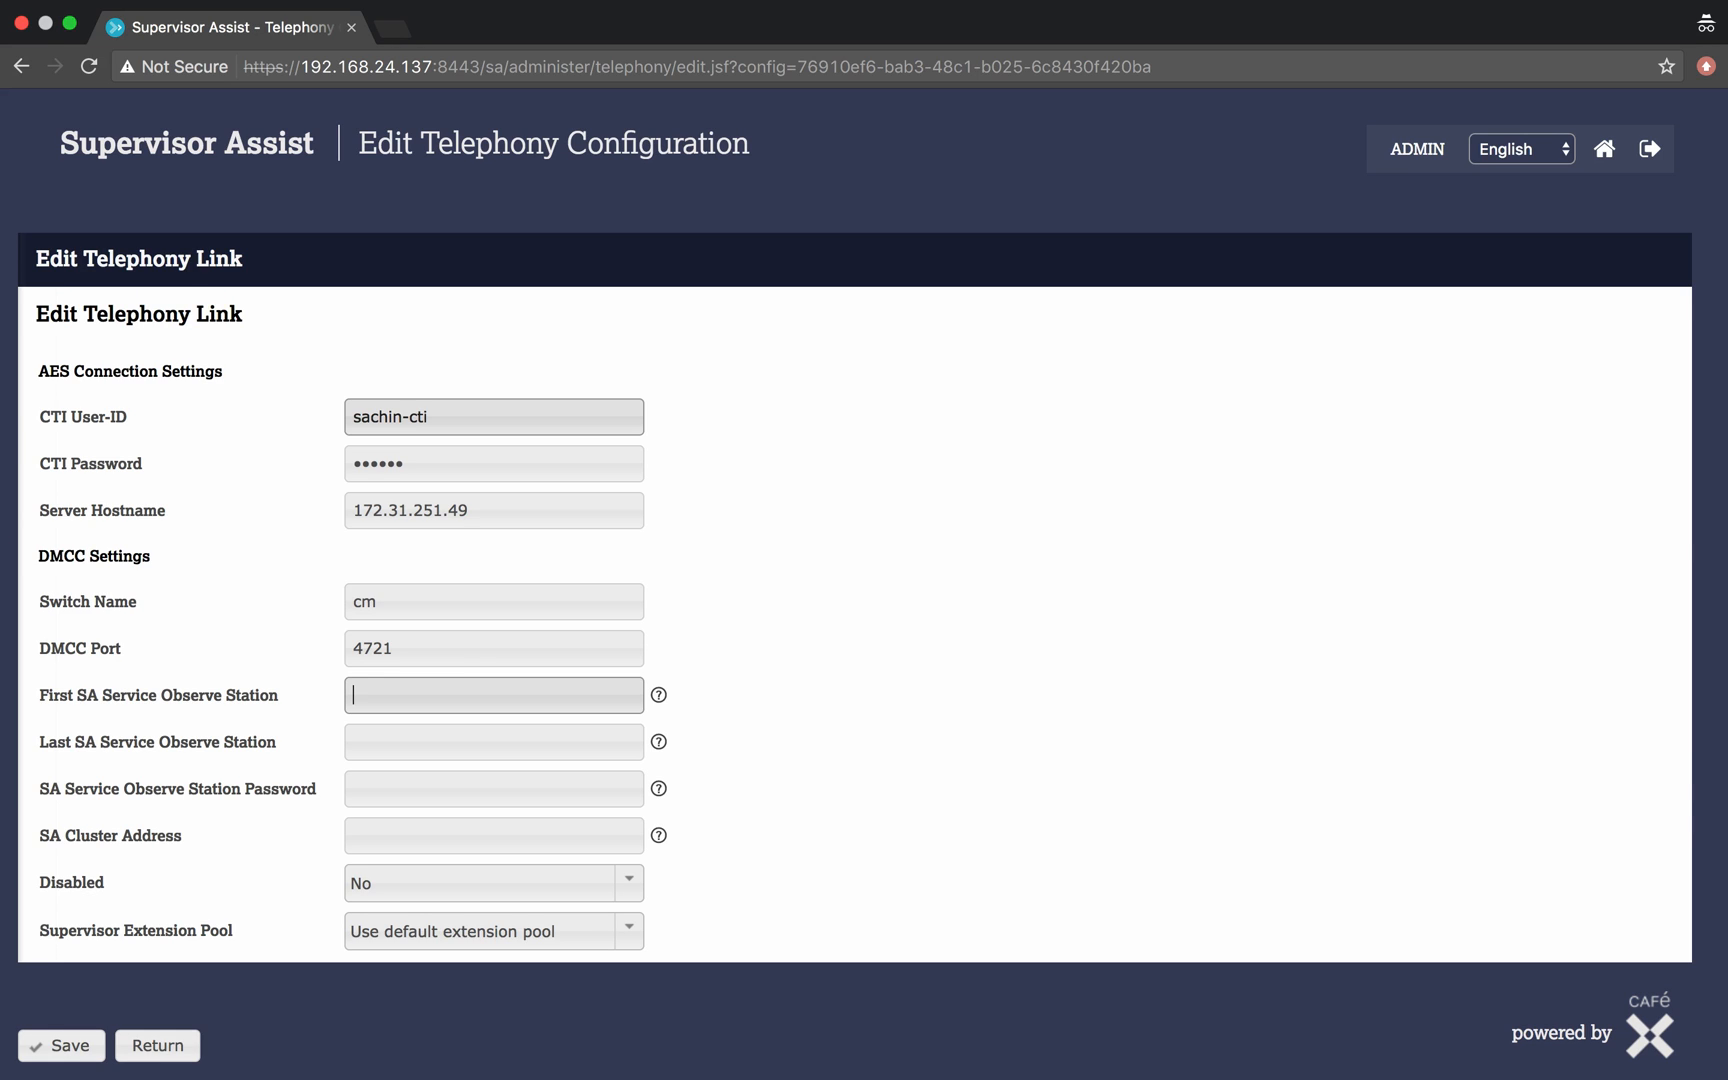
- Set the SA Service Observe stations from first 5180 to last 5184 and enter the station password
{"action": "key", "text": "Tab"}
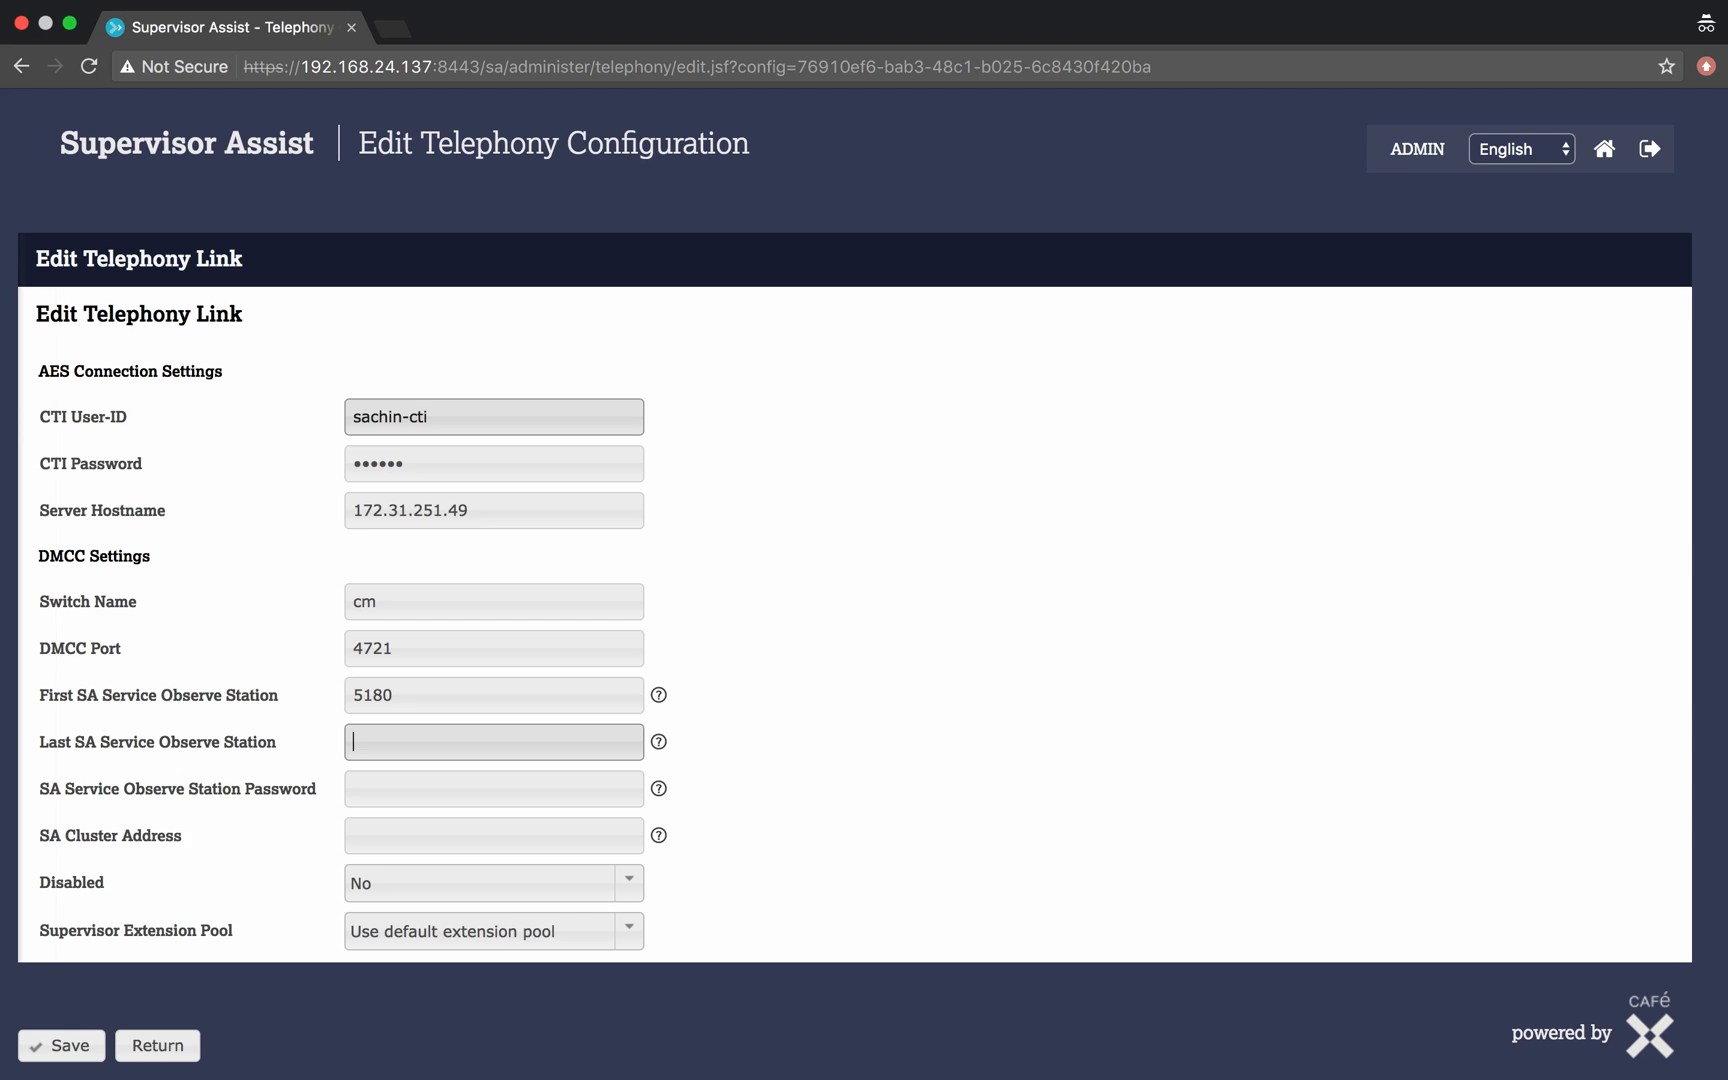
{"action": "key", "text": "Tab"}
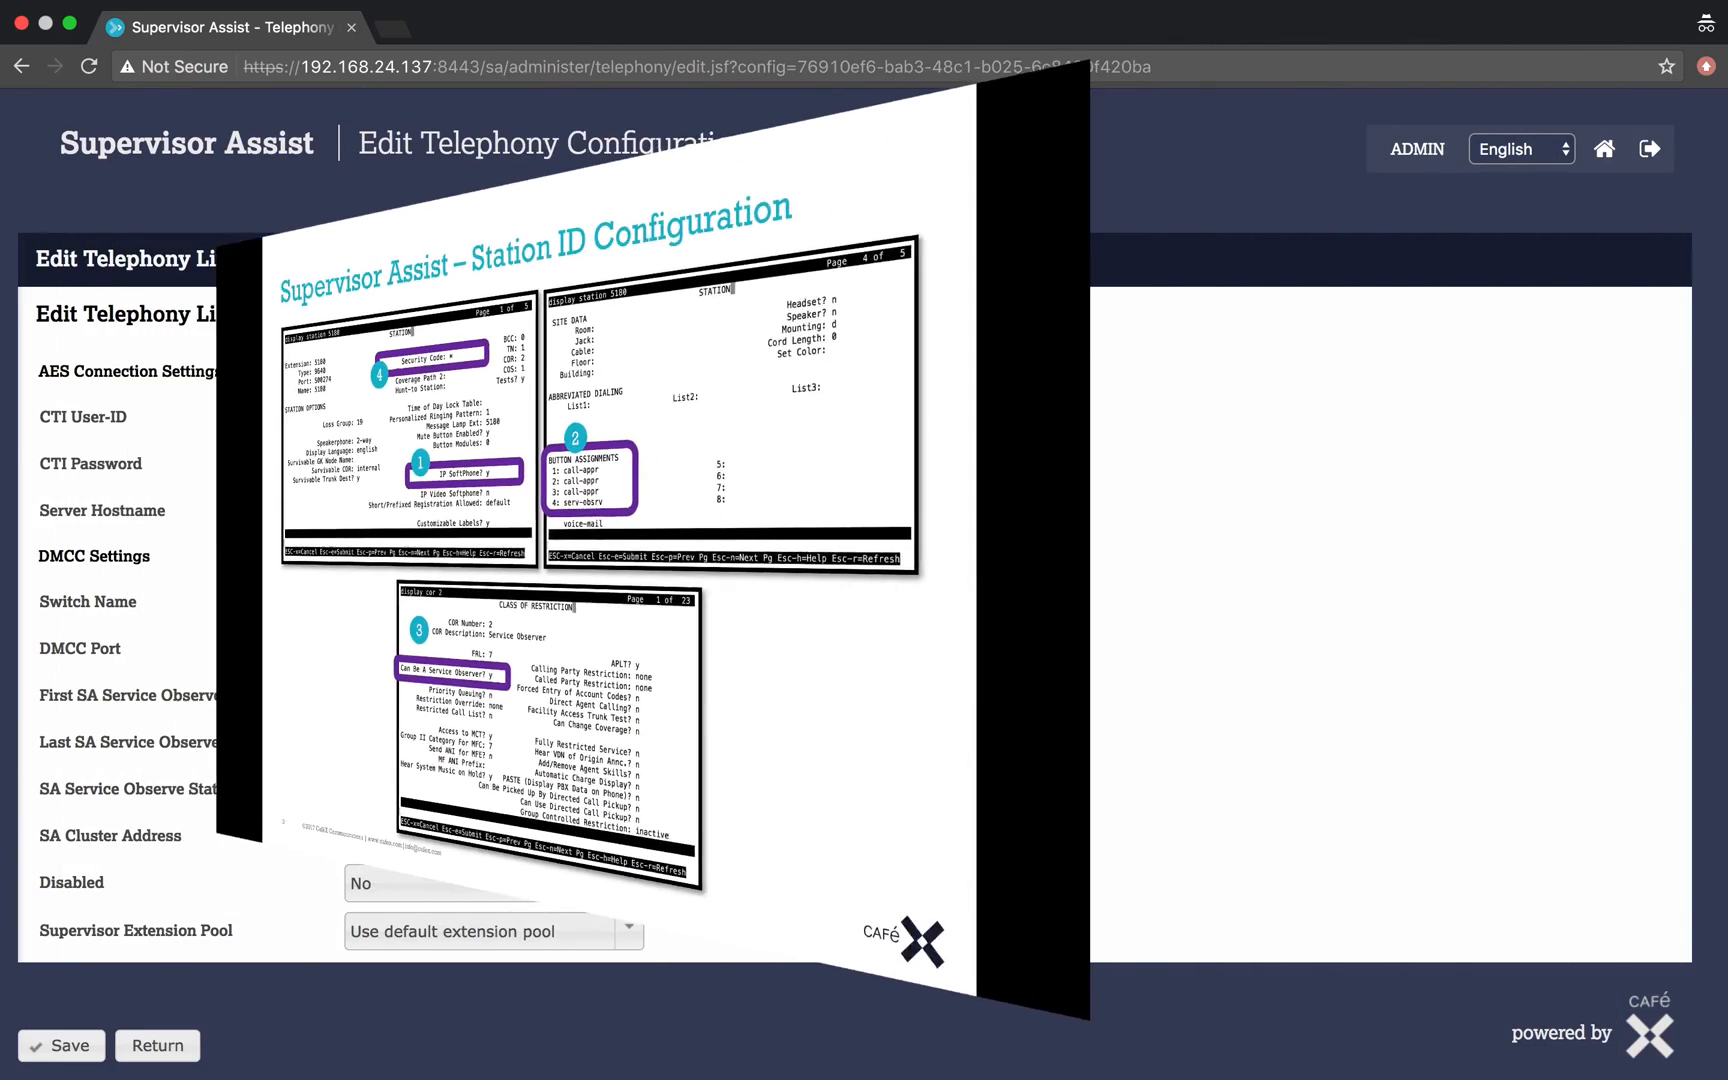
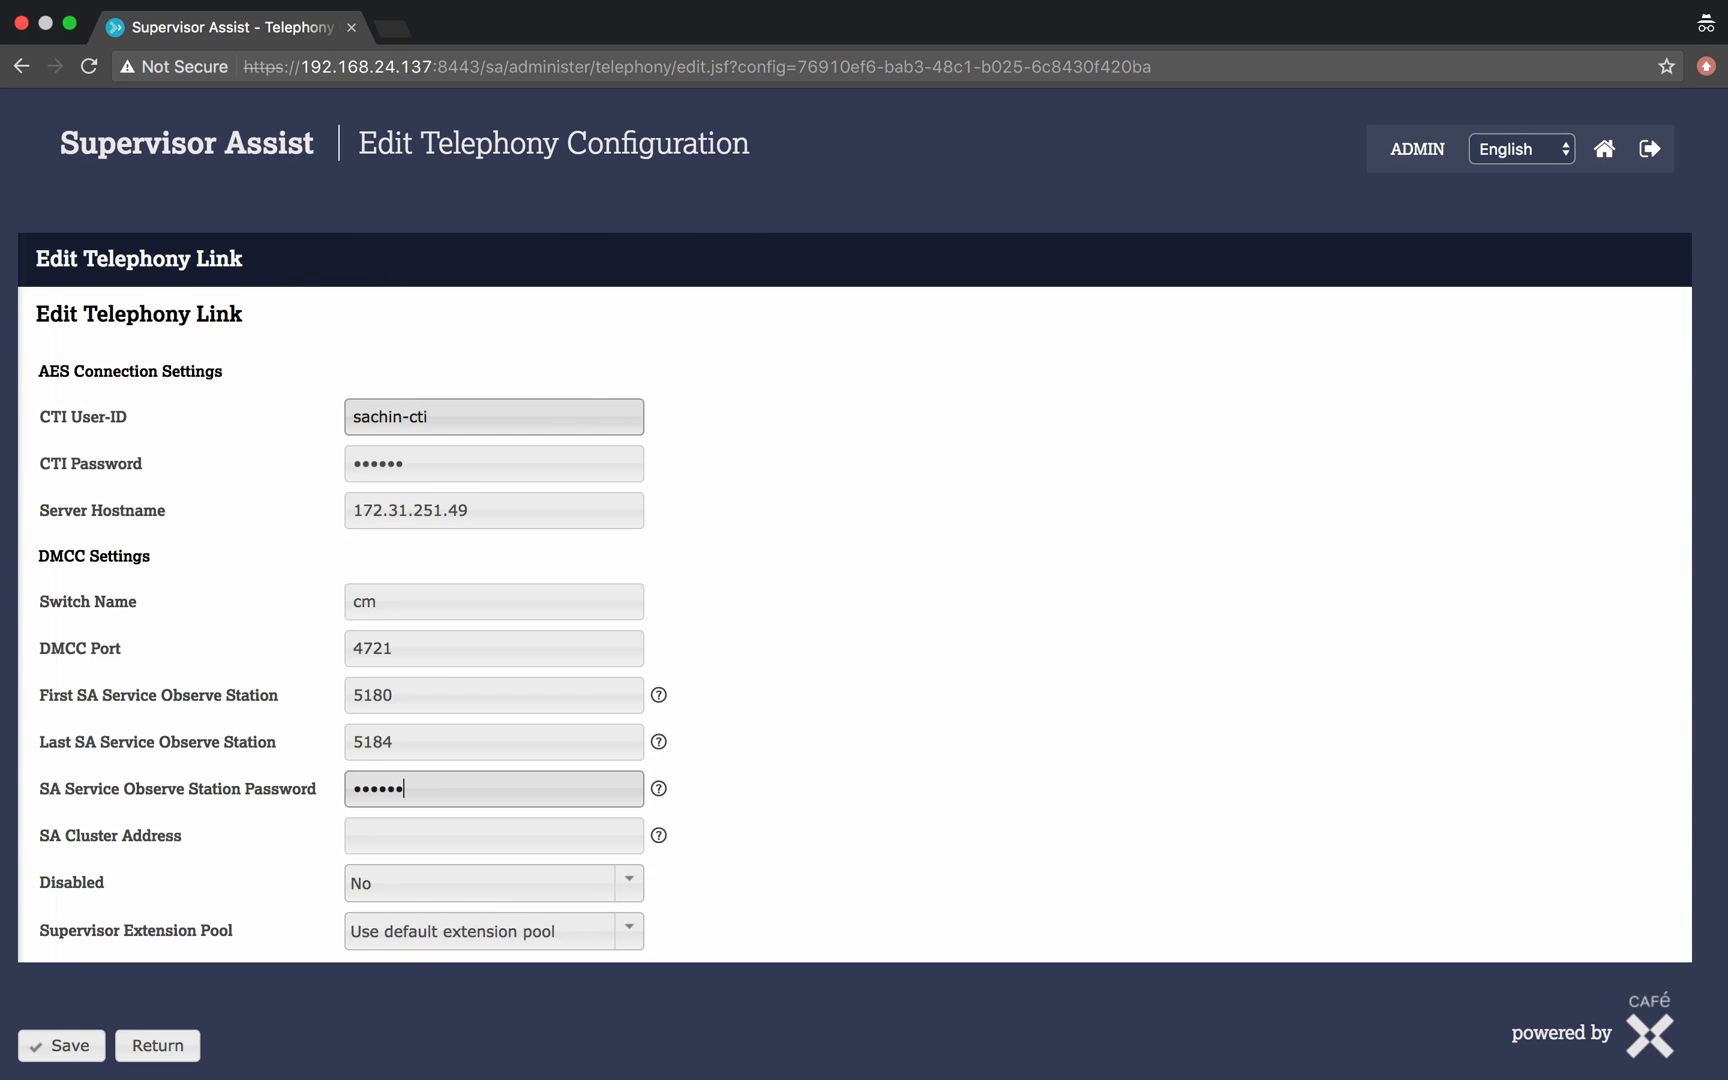
{"action": "key", "text": "Tab"}
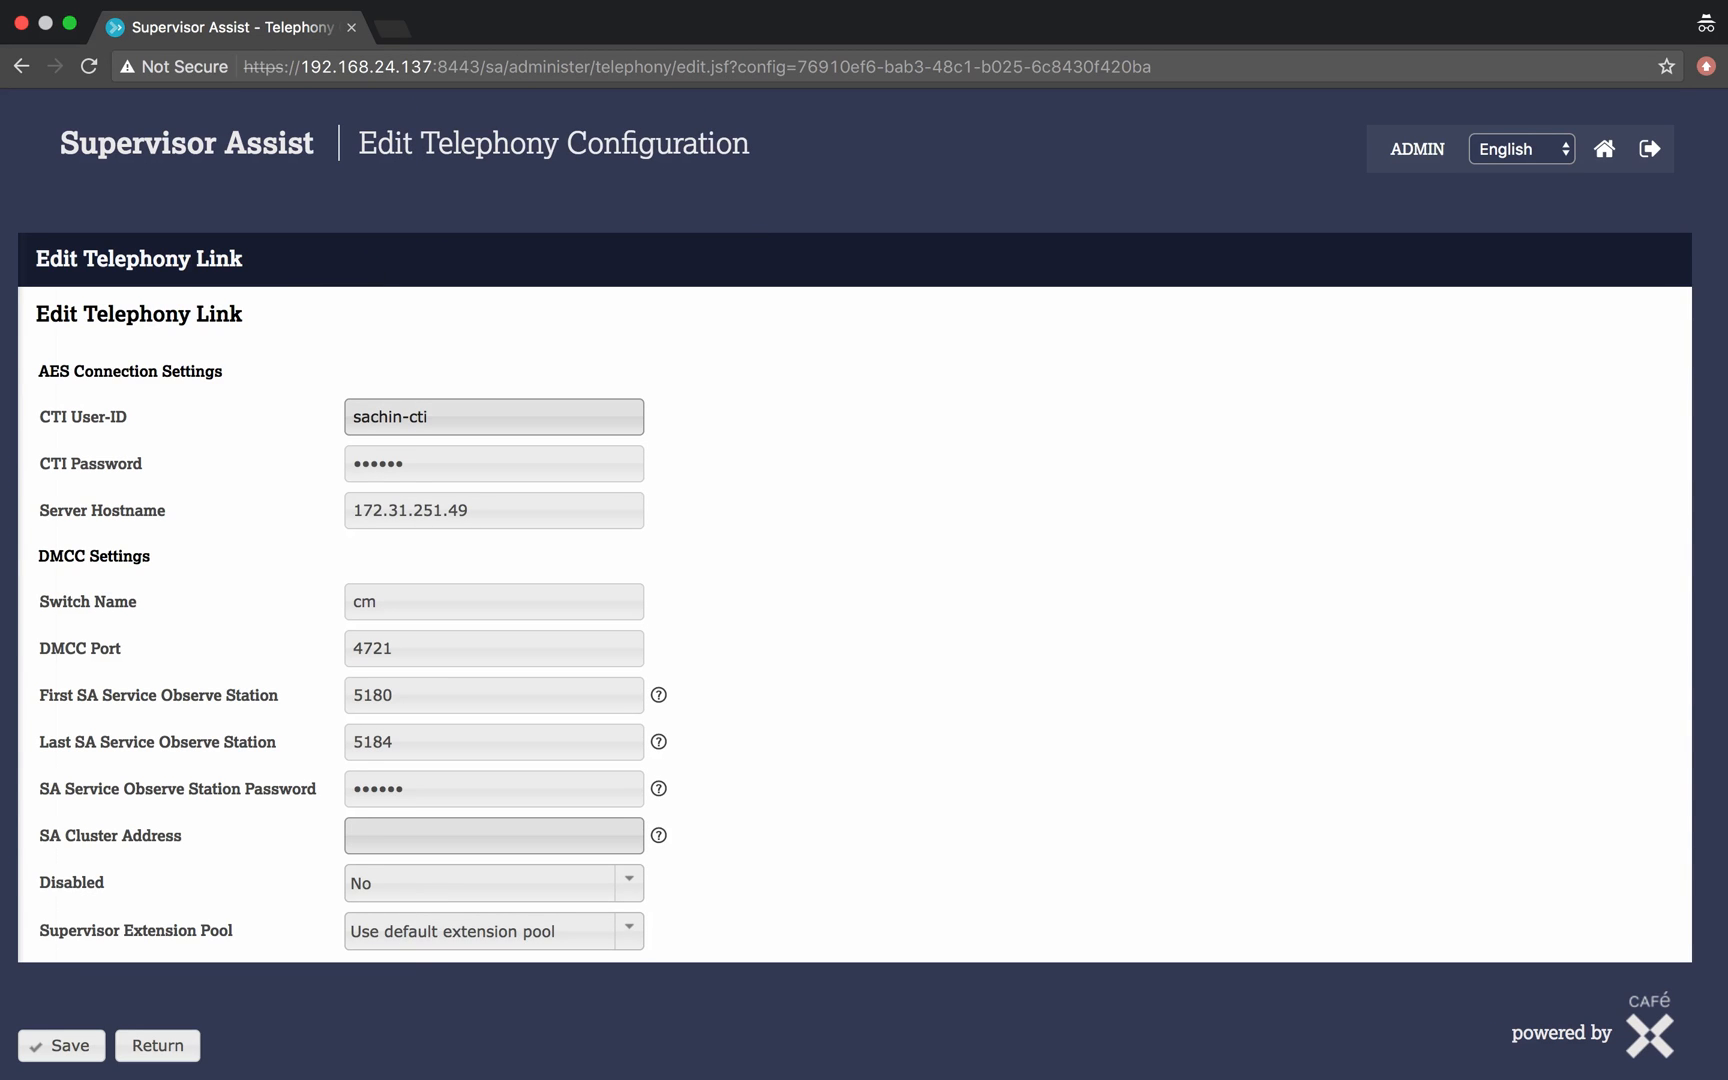
- Set the SA cluster address to 192.168.24.137 and save the telephony link
{"action": "type", "text": "19"}
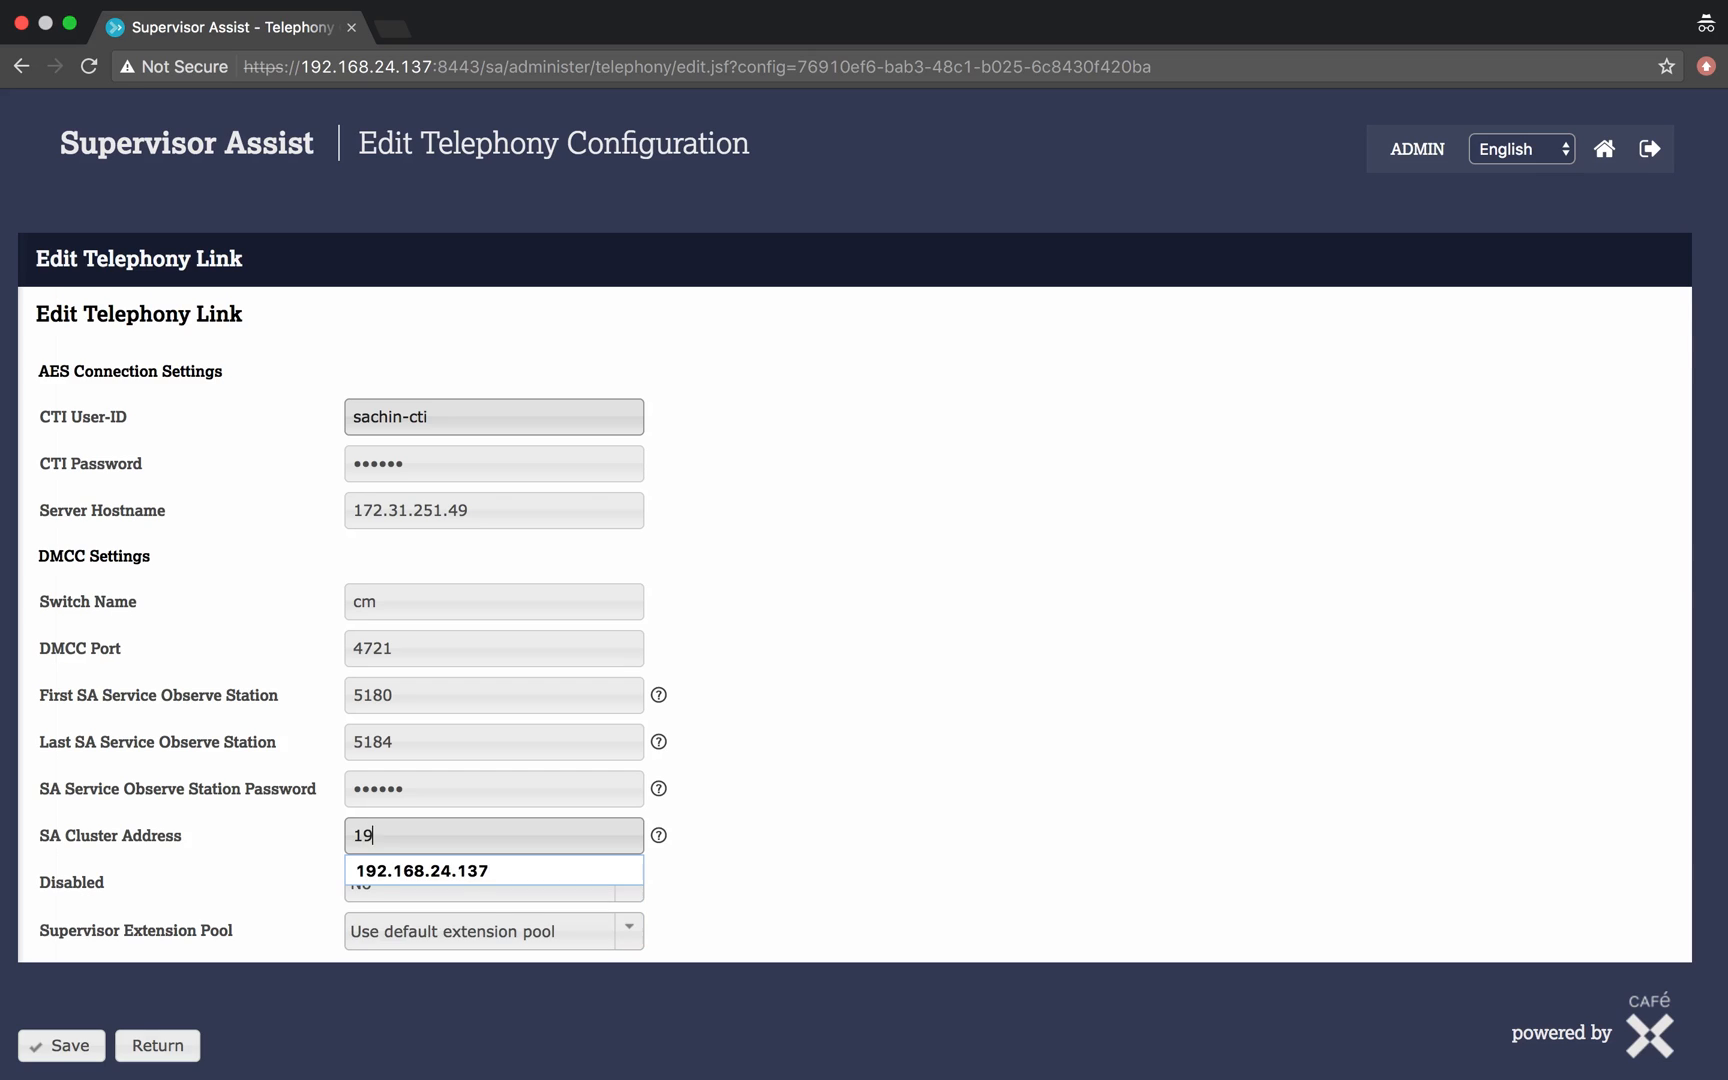
{"action": "type", "text": "2.168.24.137"}
{"action": "key", "text": "Tab"}
{"action": "scroll", "coordinate": [494, 417], "scroll_direction": "down", "scroll_amount": 1}
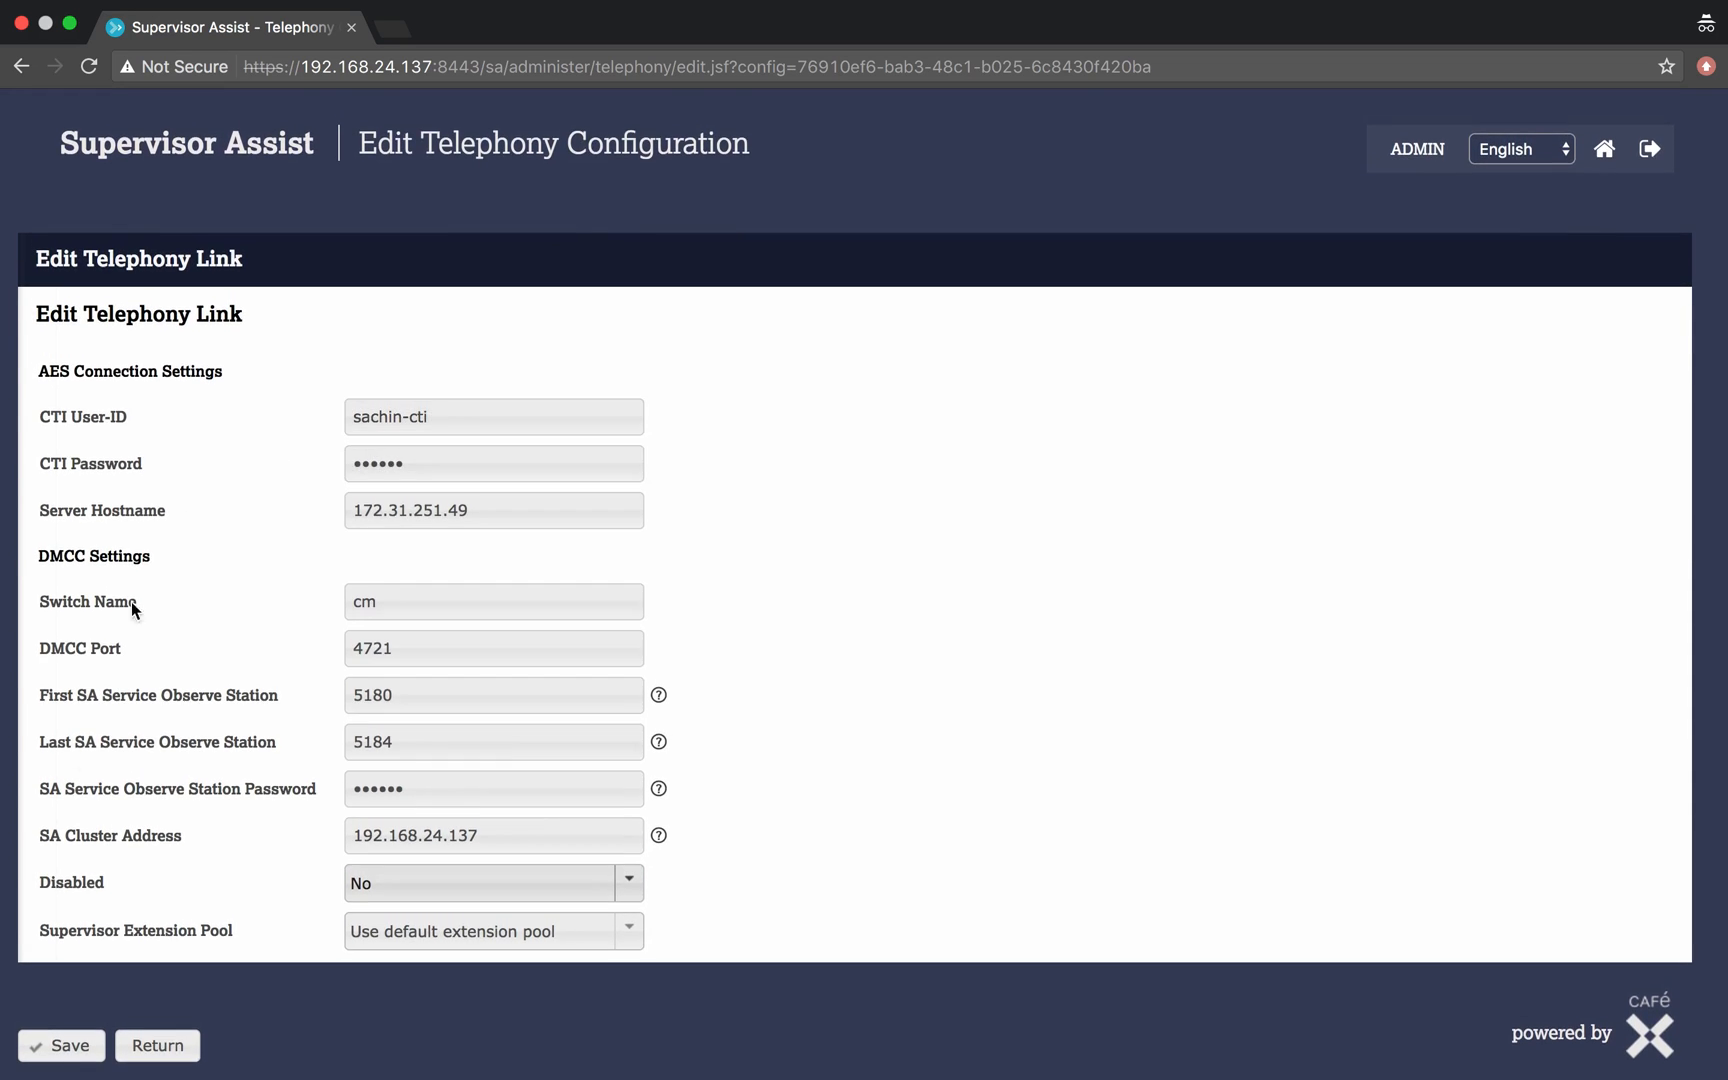
{"action": "left_click", "coordinate": [64, 1046]}
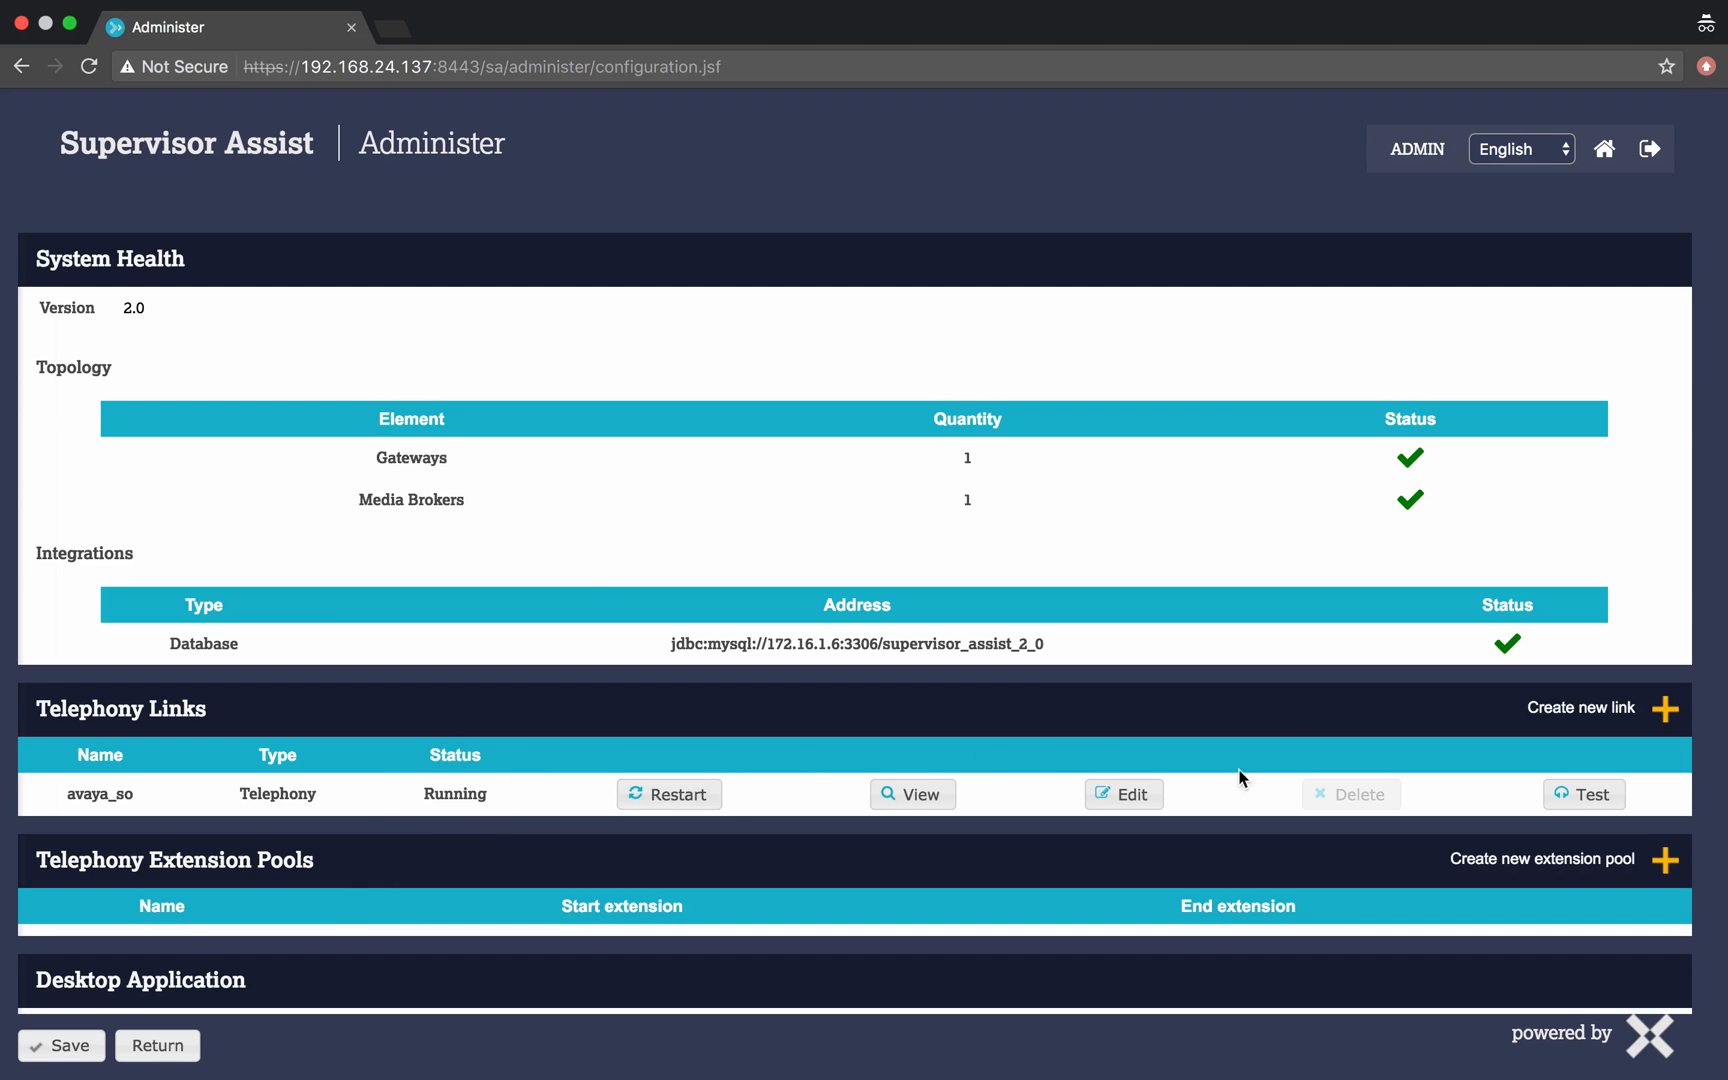
- Test the avaya_so link by monitoring device extension 2103 and start listening to its call
{"action": "left_click", "coordinate": [1591, 798]}
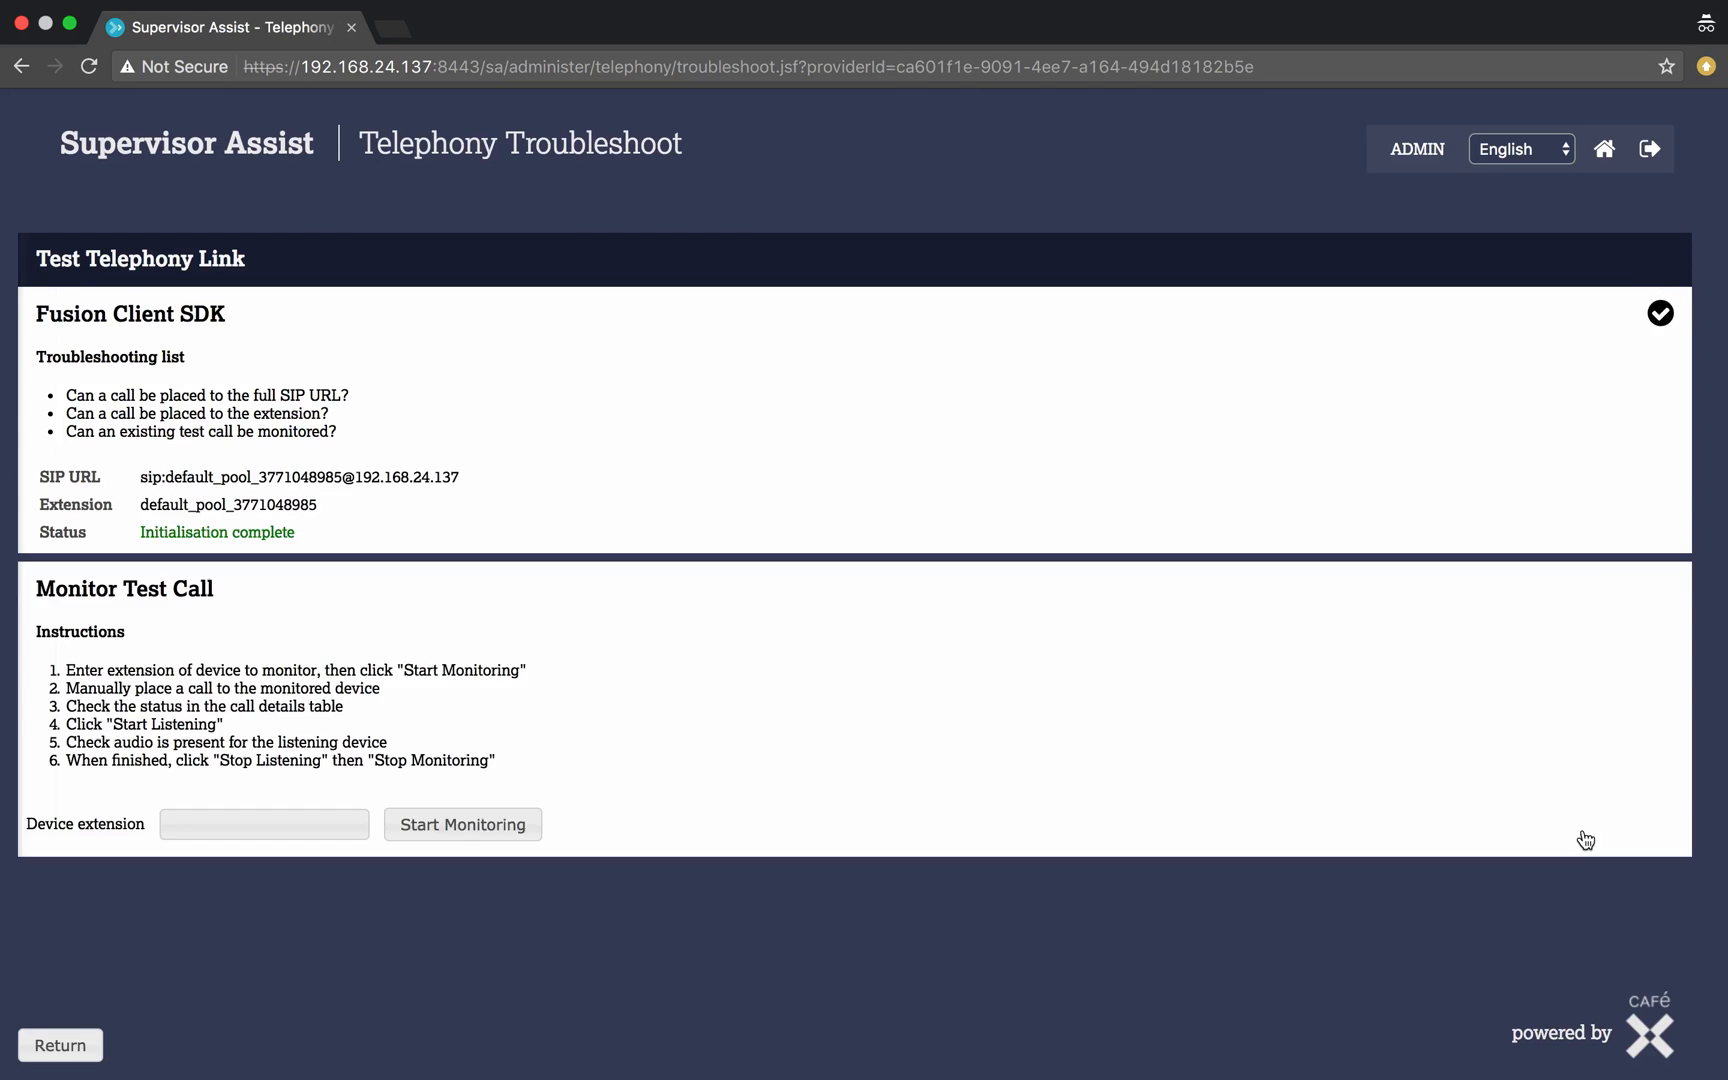
{"action": "left_click", "coordinate": [266, 837]}
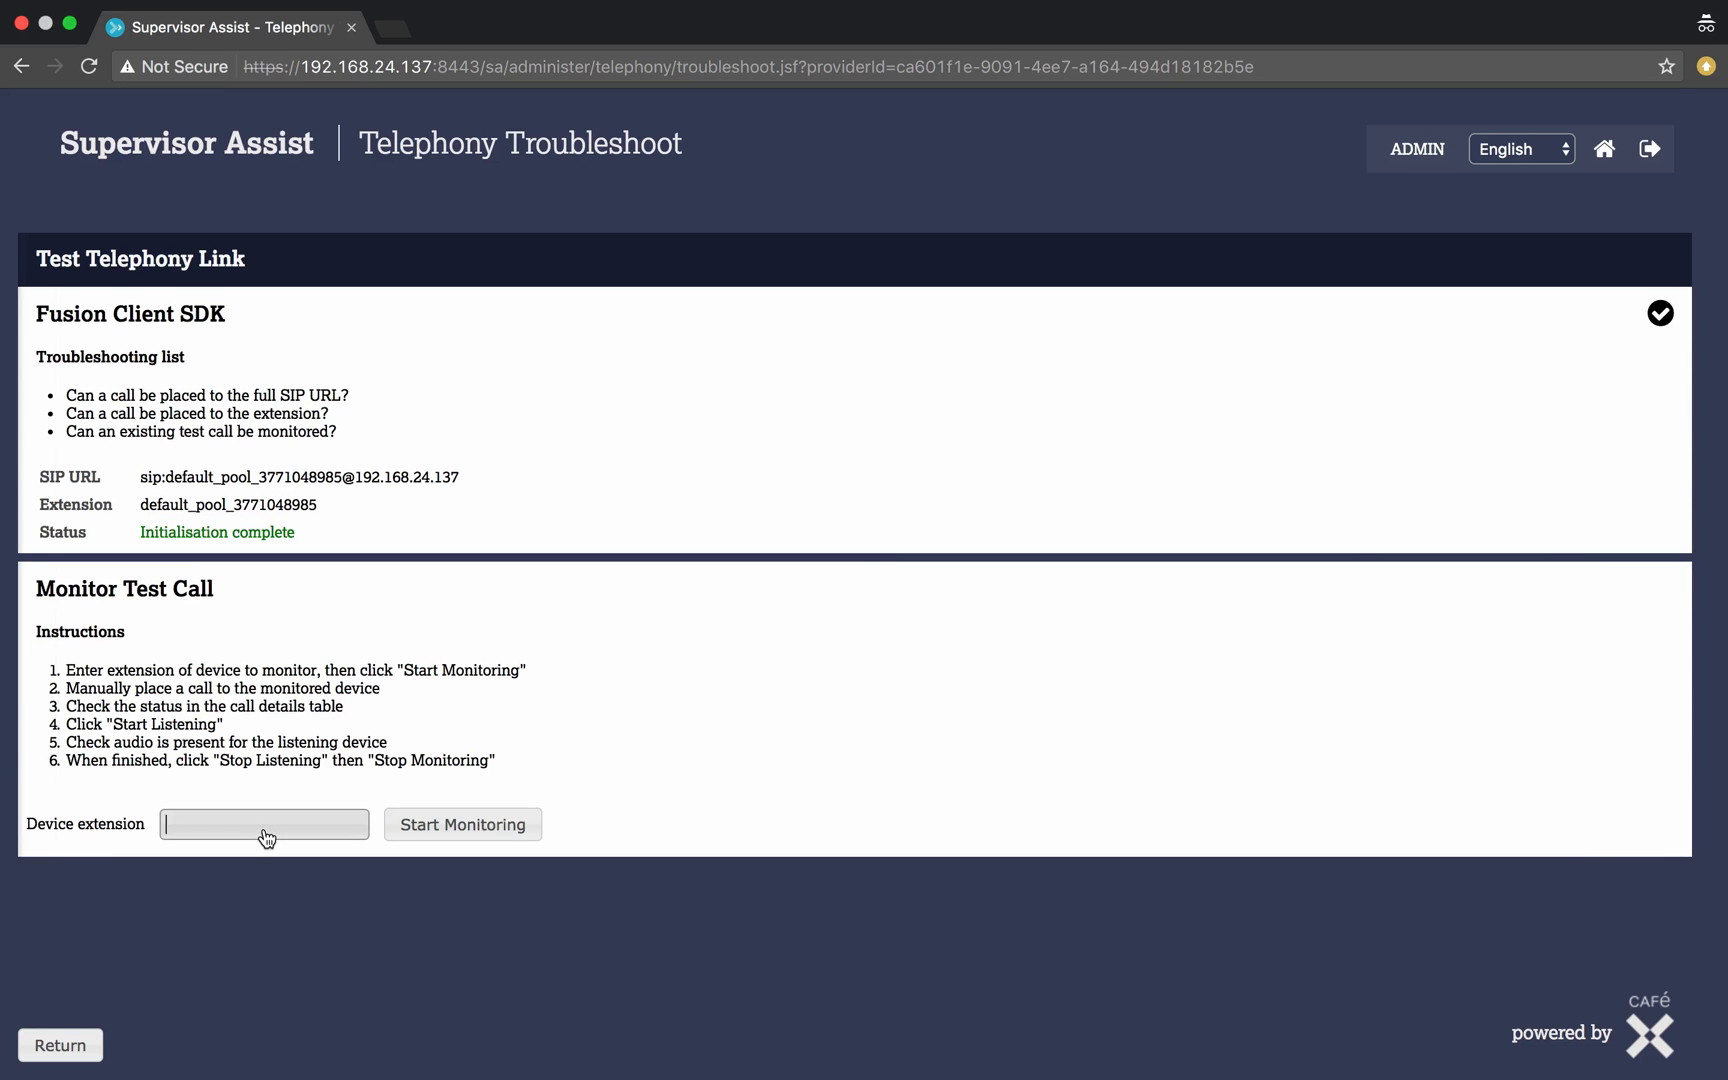
{"action": "type", "text": "2103"}
{"action": "left_click", "coordinate": [423, 826]}
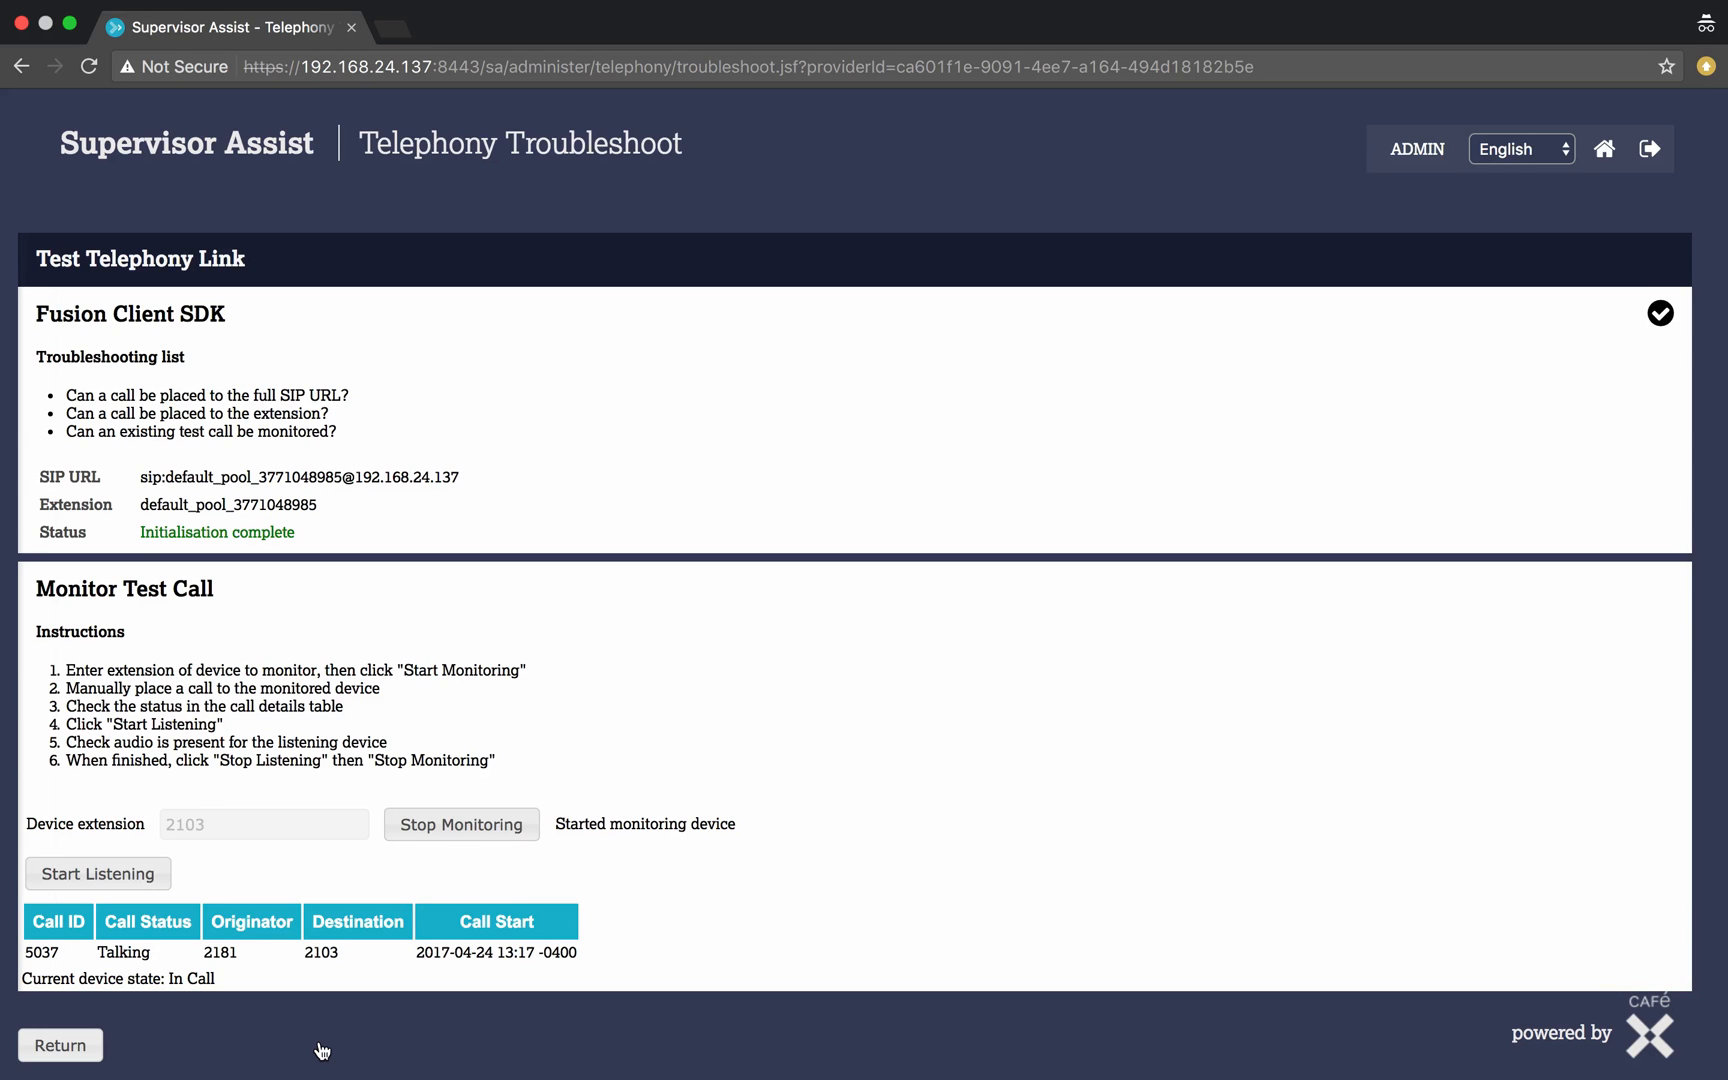
{"action": "left_click", "coordinate": [157, 884]}
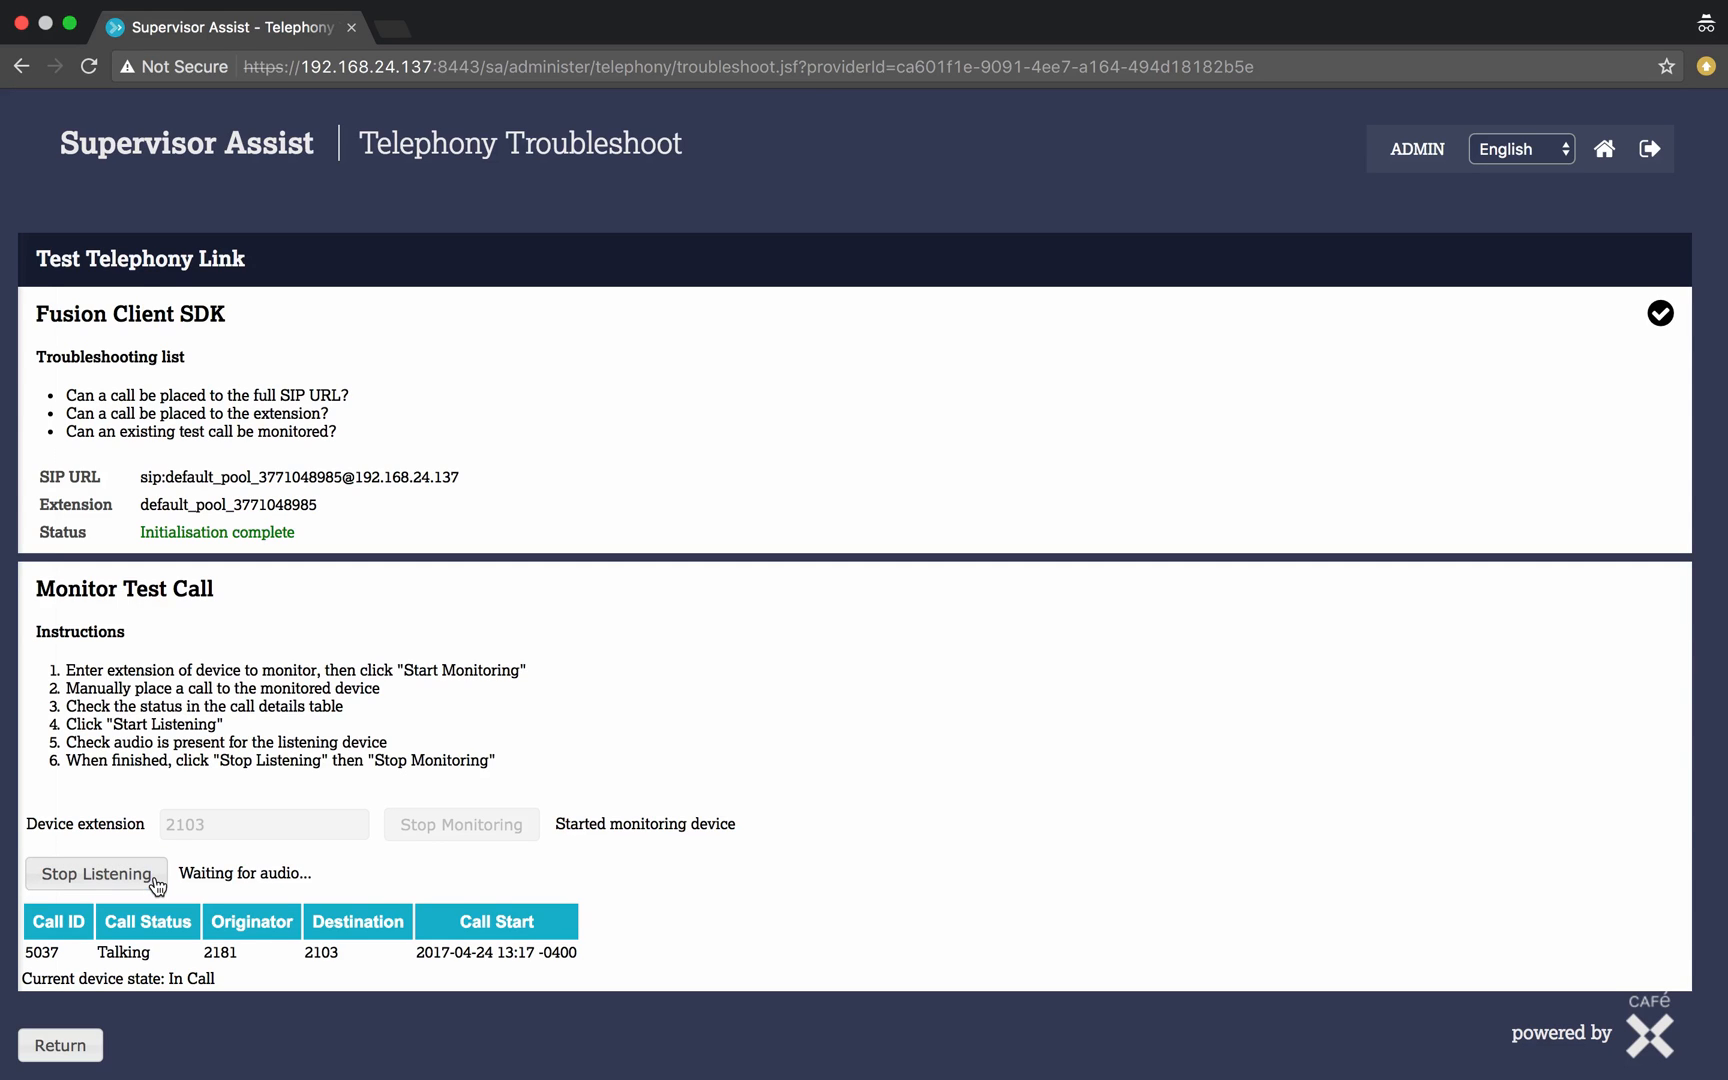